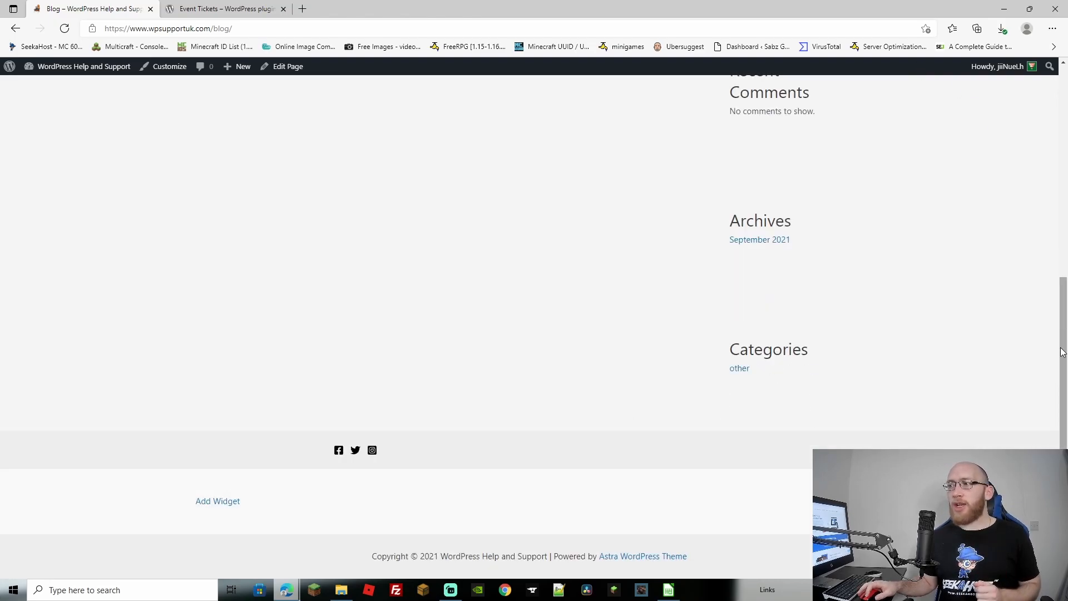
- Open the Main Sidebar widget area of the blog page in the theme customizer
scroll(1062, 351, "up", 7)
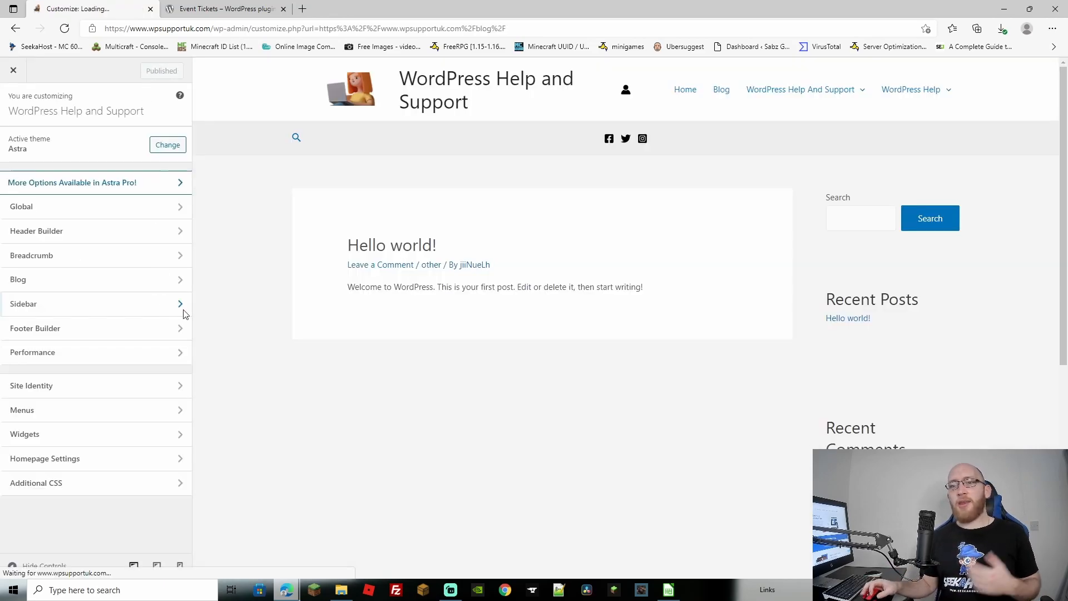
left_click(55, 437)
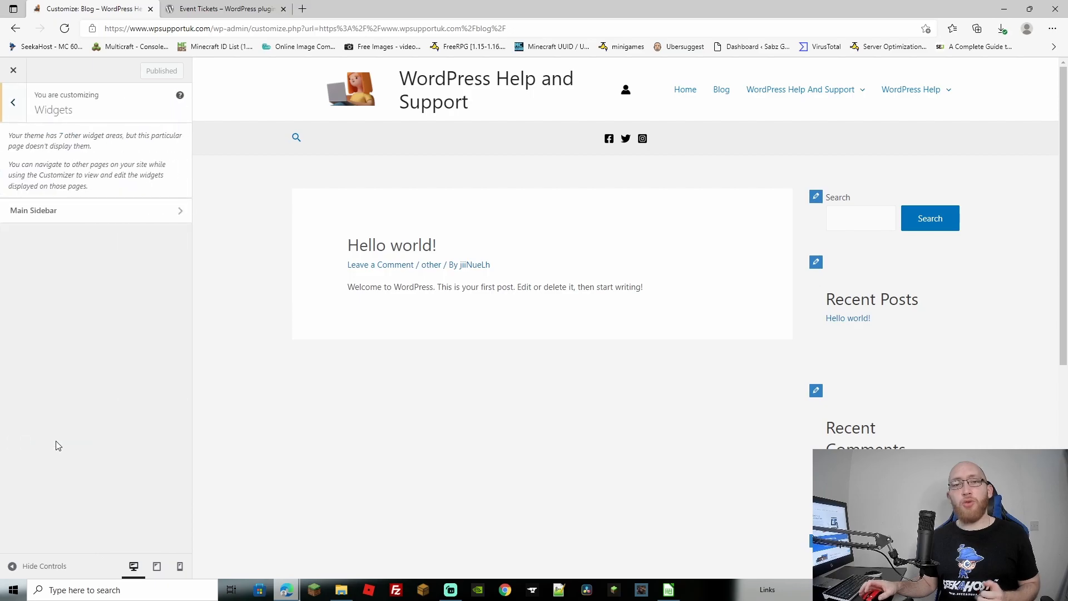
left_click(126, 213)
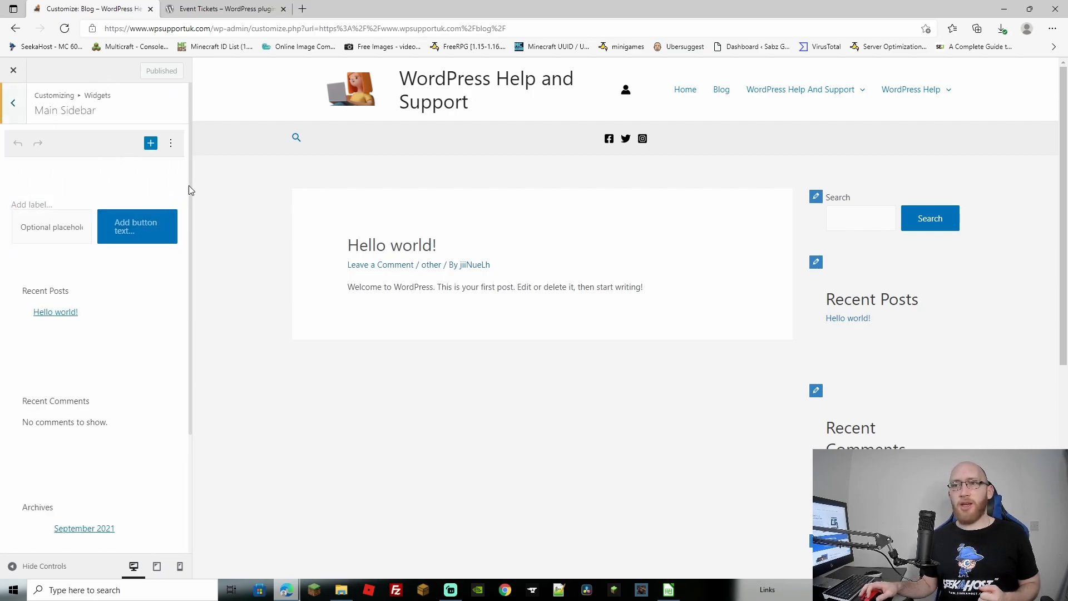
mouse_move(190, 194)
left_mouse_down()
mouse_move(176, 432)
mouse_move(187, 190)
left_mouse_up()
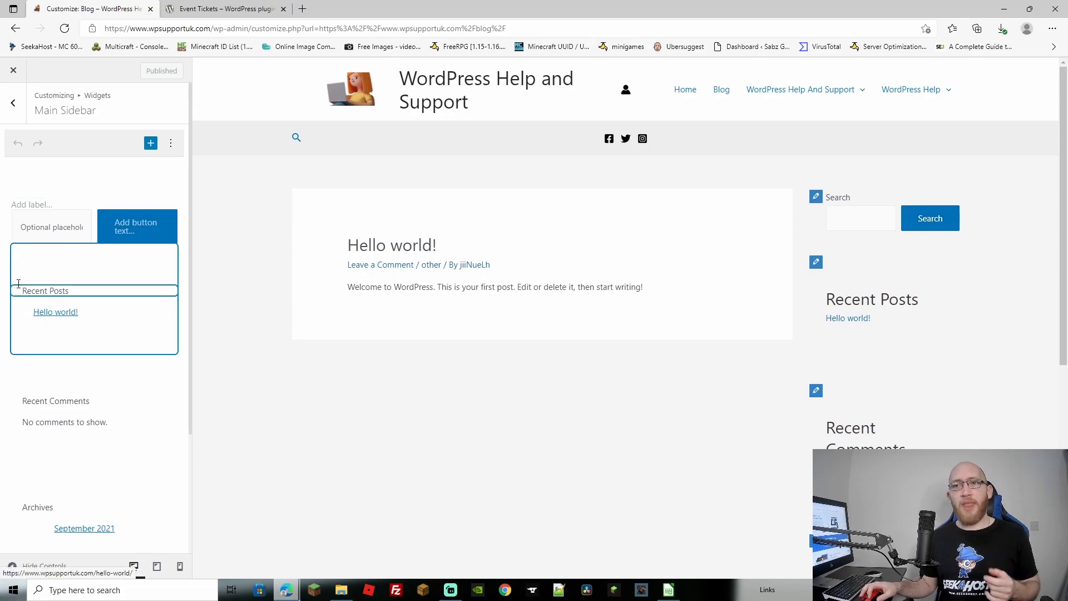
- Remove the Recent Comments, Recent Posts, Archives and Categories group blocks from the Main Sidebar, keeping the search block
left_click(113, 386)
left_click(140, 334)
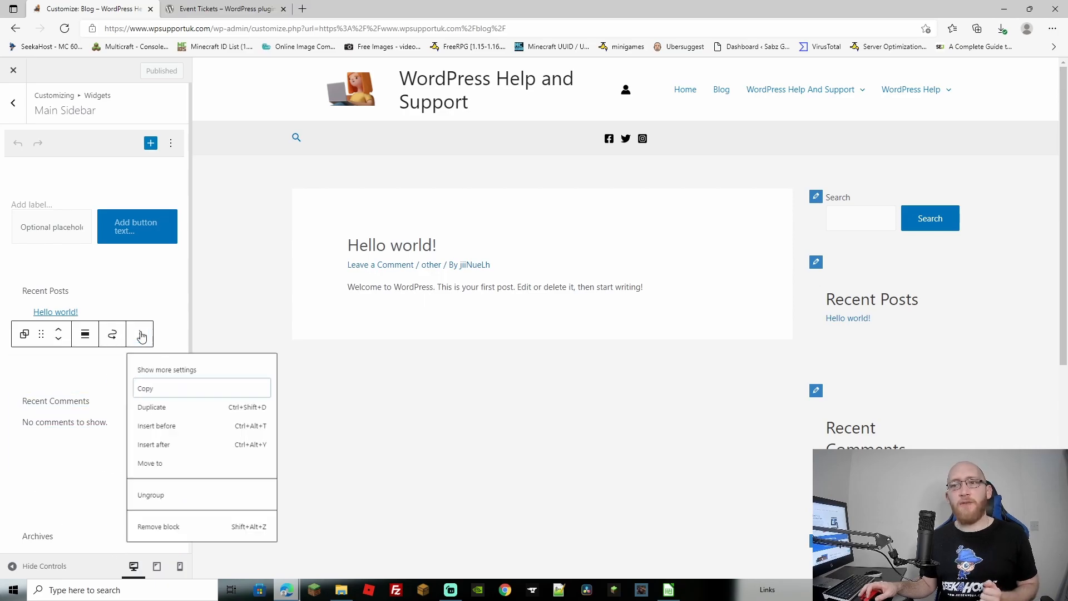
left_click(164, 539)
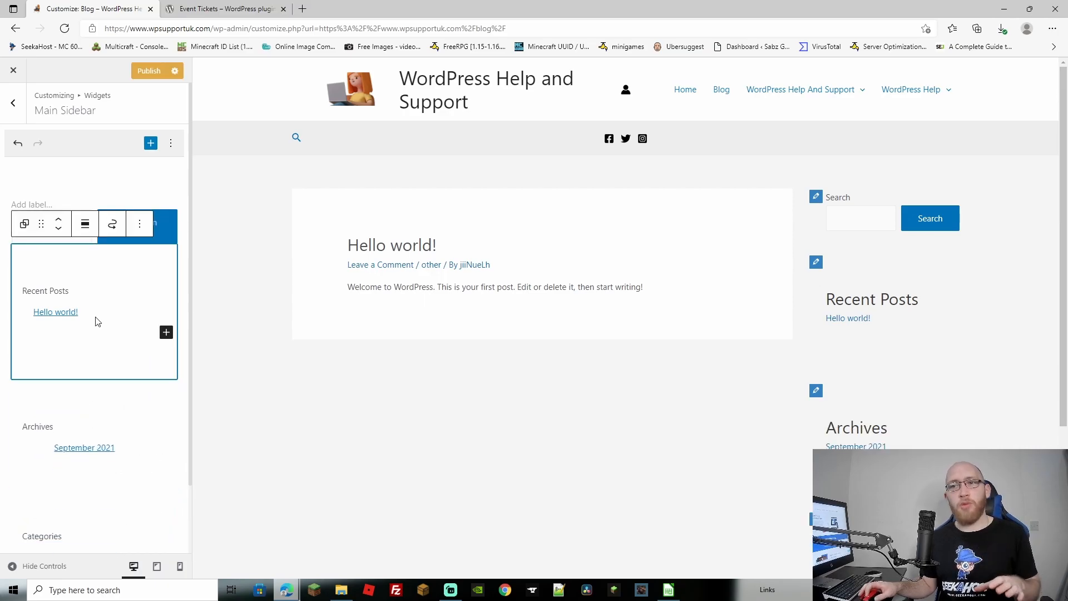
left_click(140, 223)
left_click(163, 433)
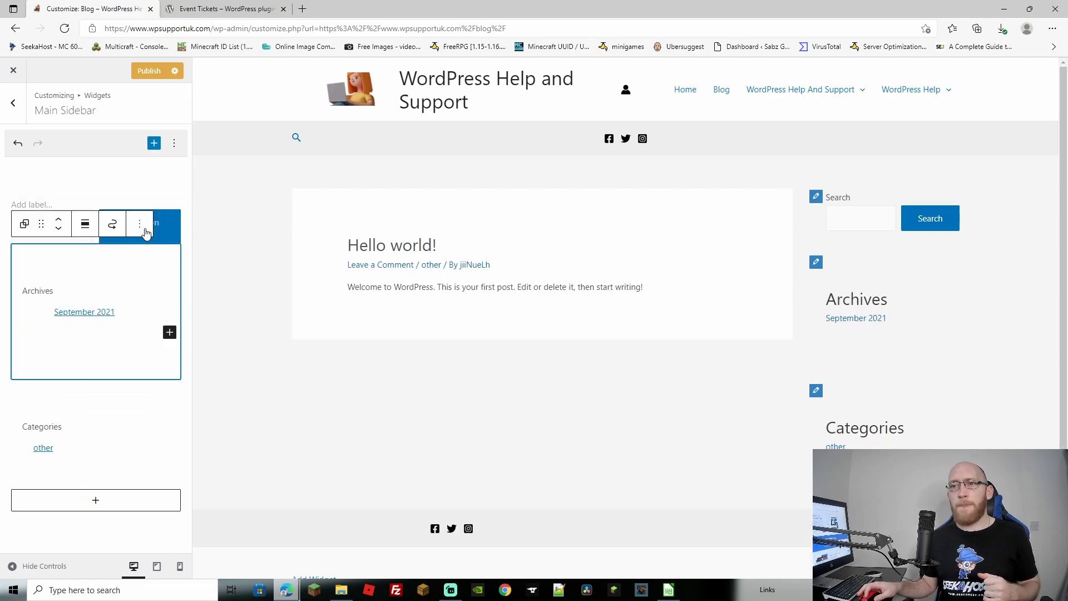
left_click(139, 223)
left_click(164, 432)
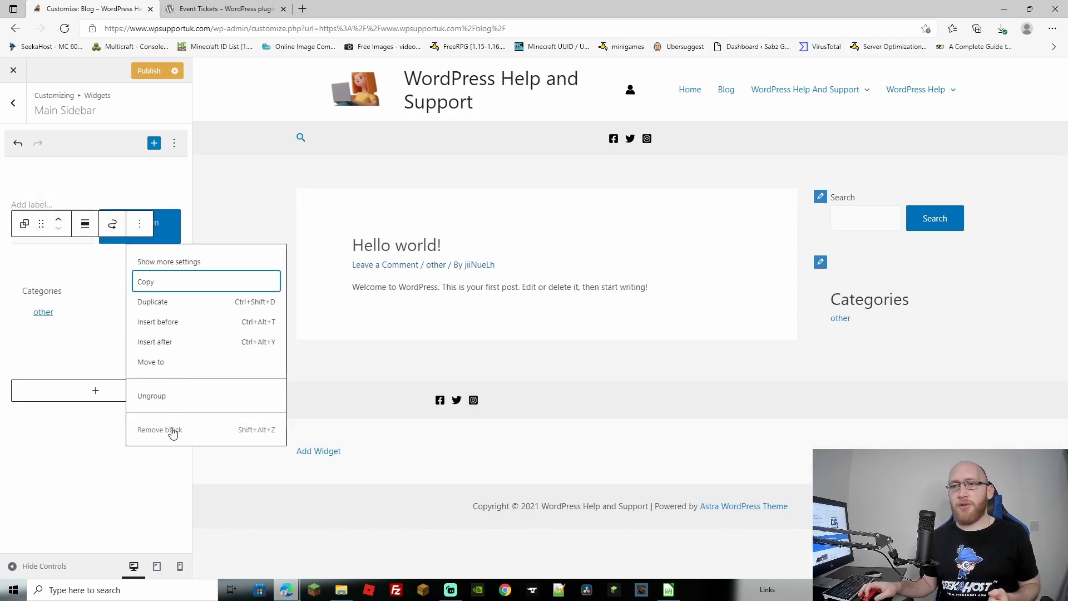
left_click(167, 432)
left_click(159, 384)
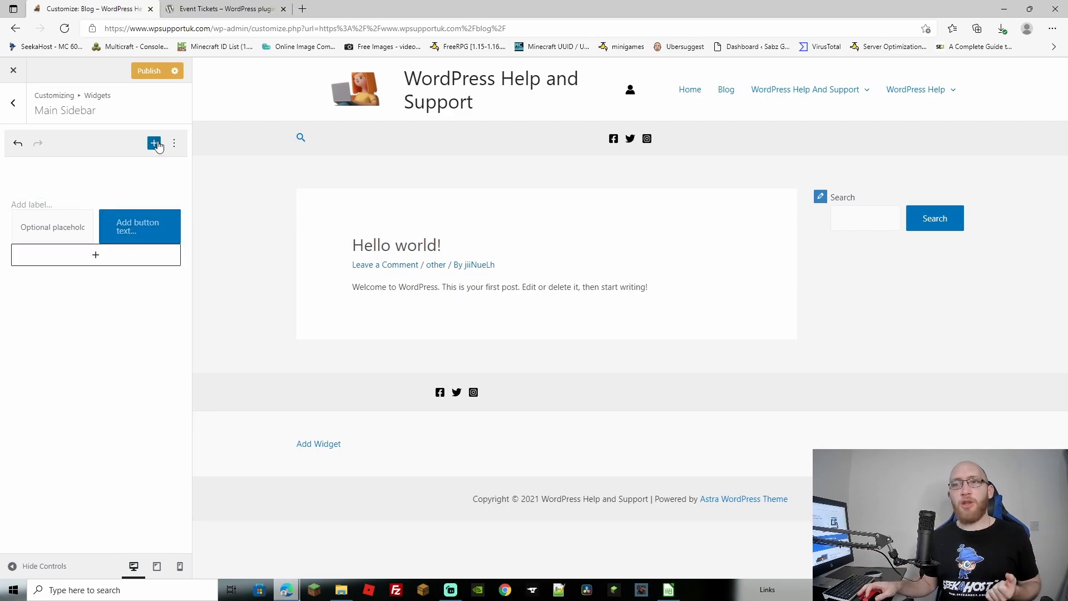
- Add a Latest Comments block below the search block in the Main Sidebar, choosing it from the full block library
left_click(97, 255)
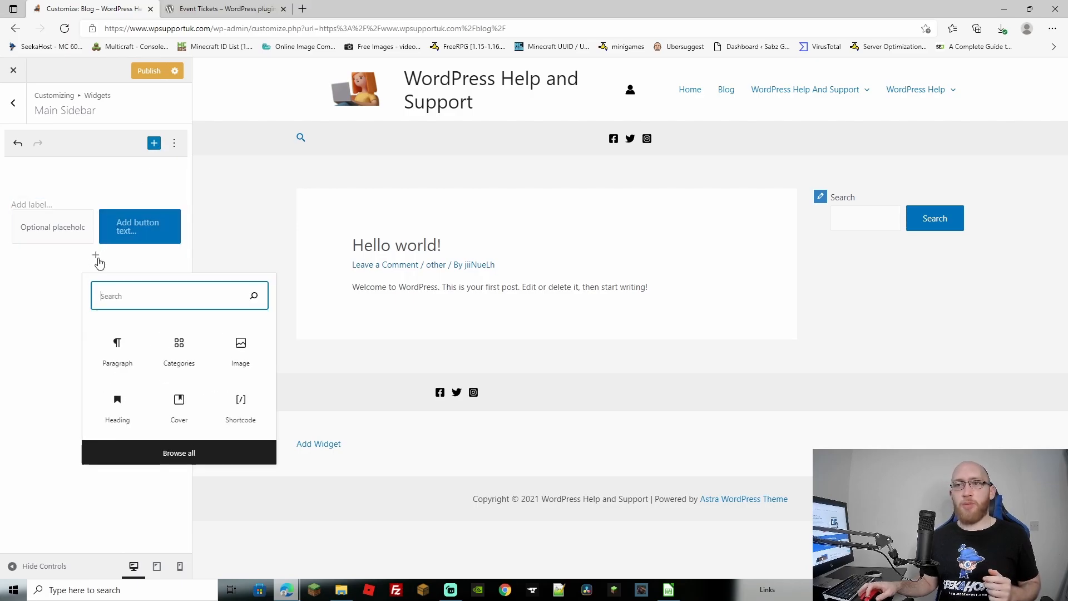
left_click(169, 456)
left_click_drag(392, 158, 406, 275)
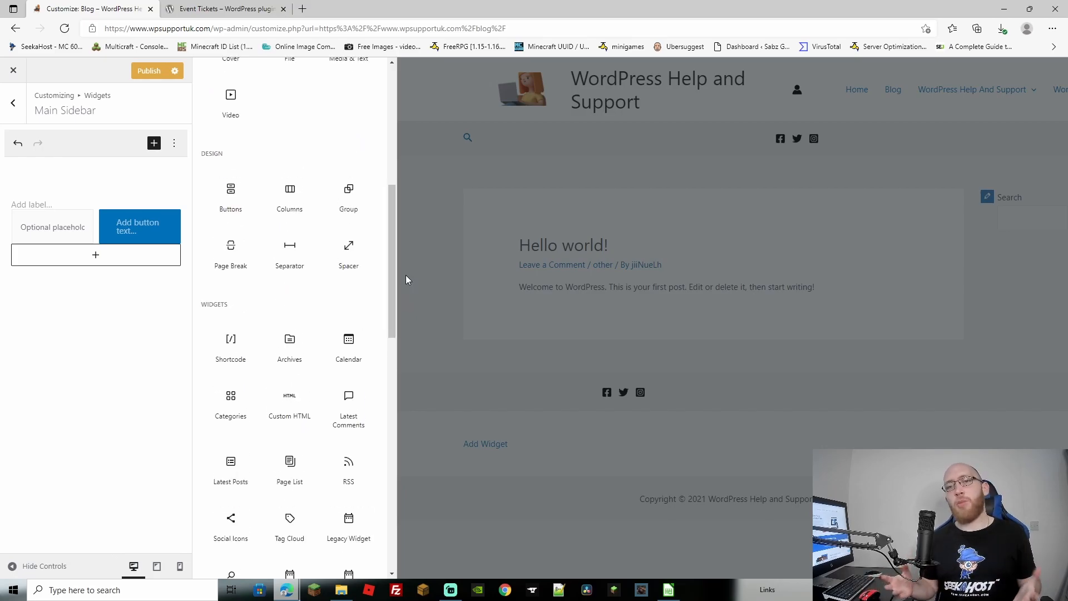
left_click_drag(405, 275, 410, 302)
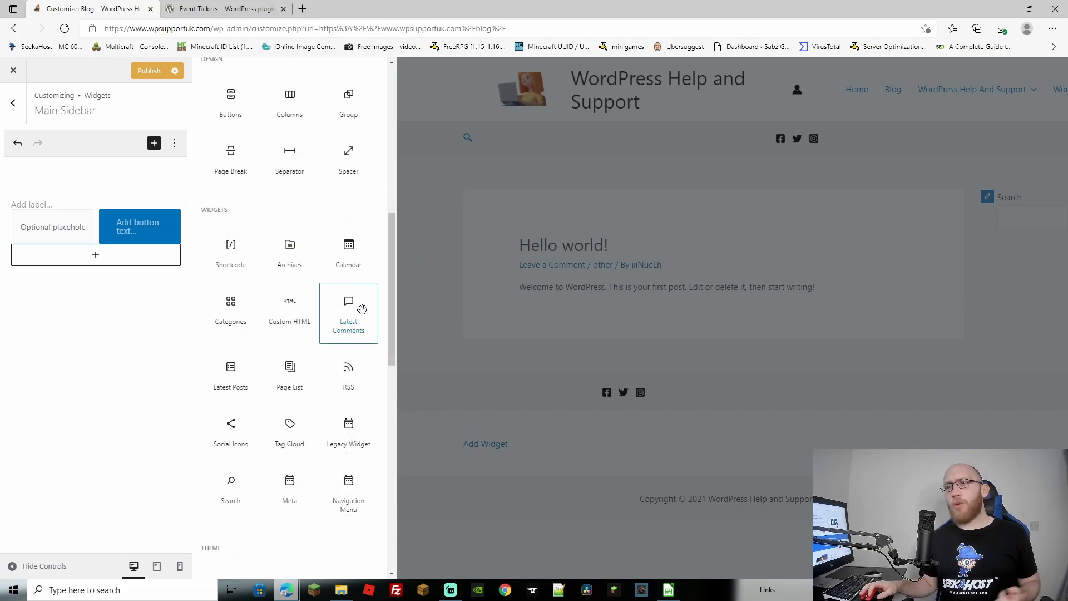
left_click(355, 320)
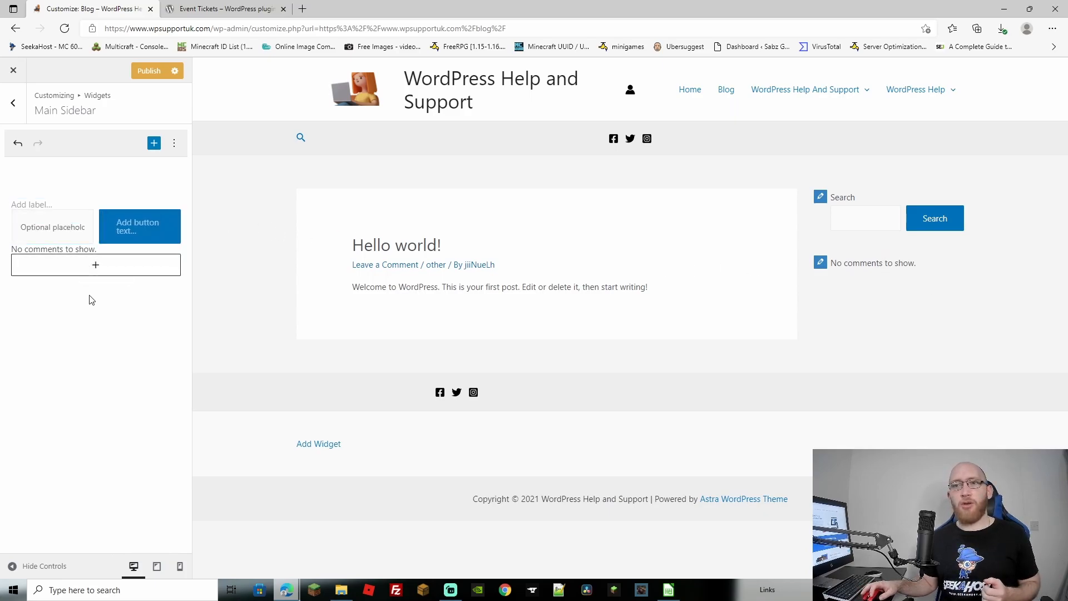
- Add a heading block reading "Latest Comments" and move it above the latest comments block
left_click(95, 267)
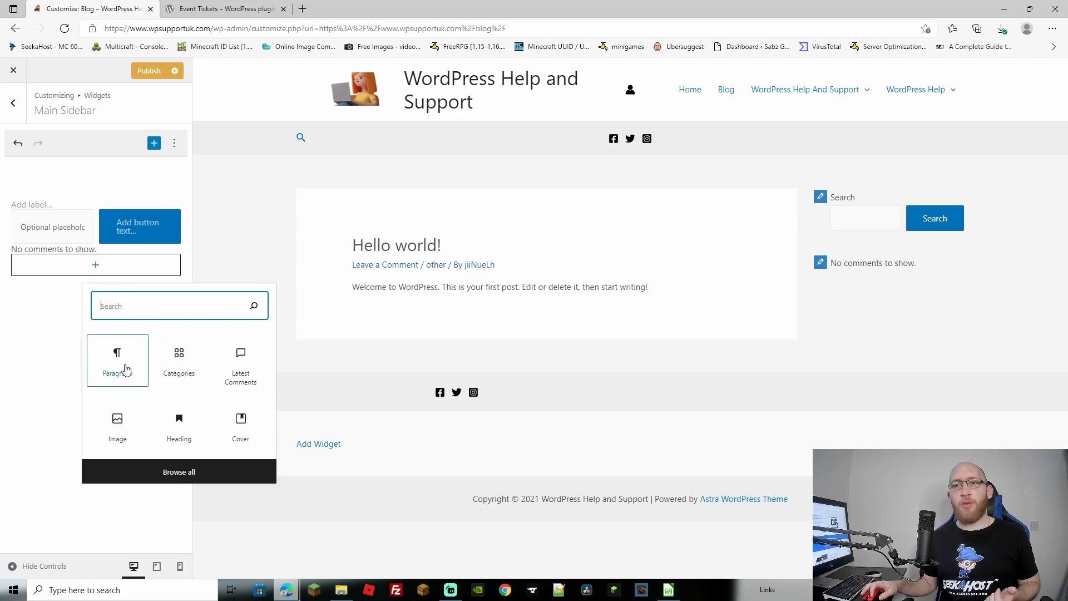
left_click(179, 426)
type("Latest Comments")
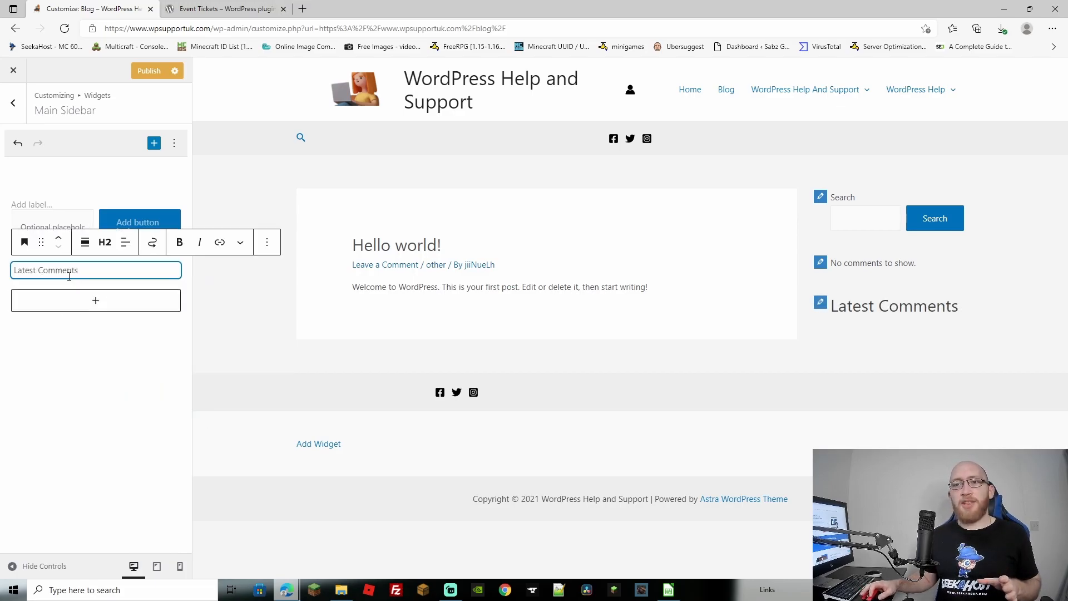
left_click(60, 239)
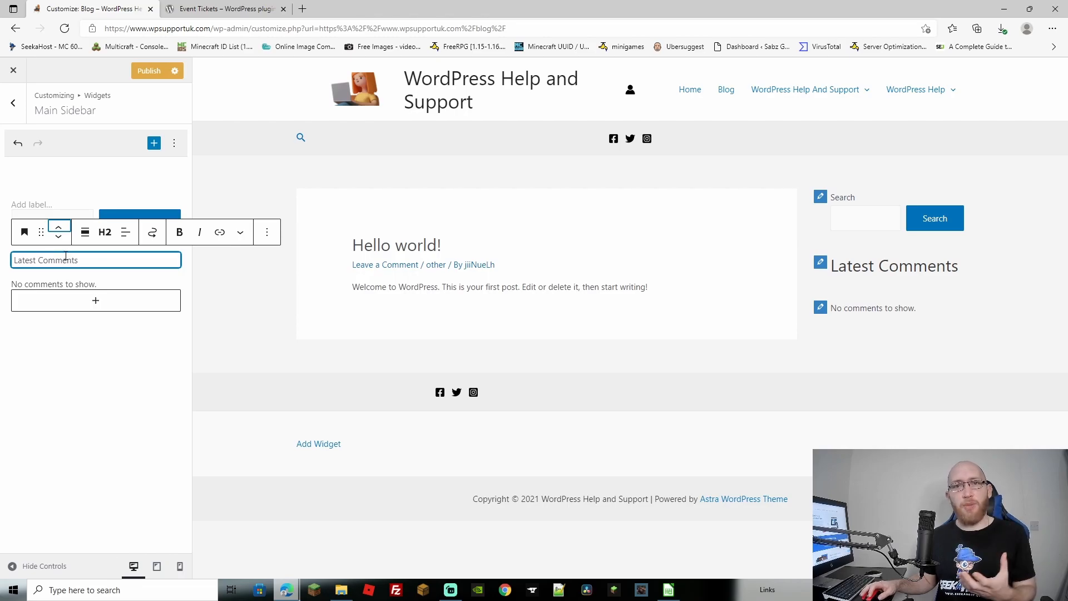
left_click(59, 238)
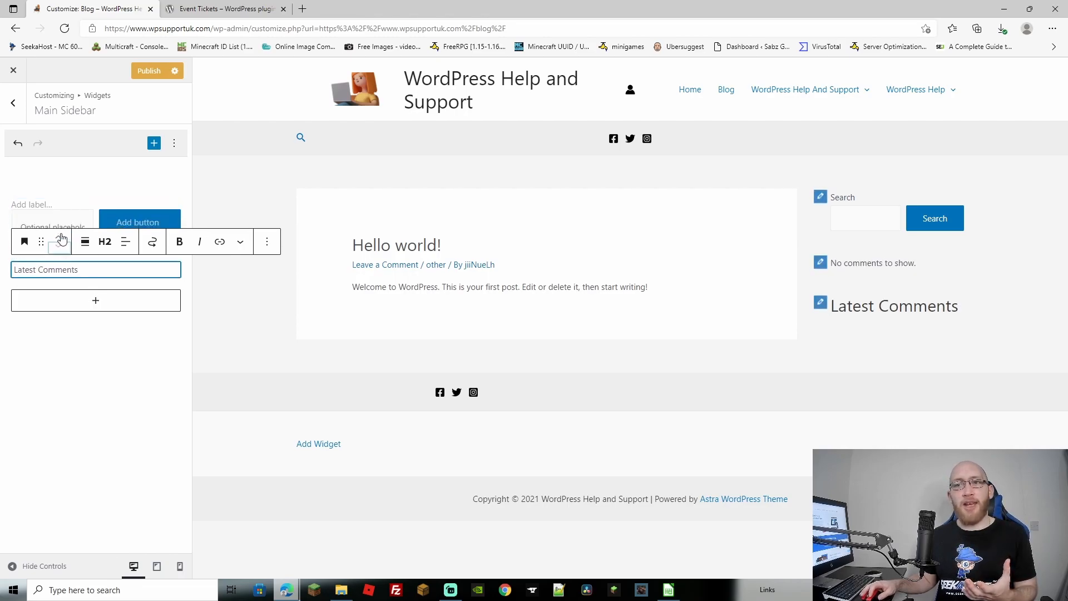
left_click(58, 227)
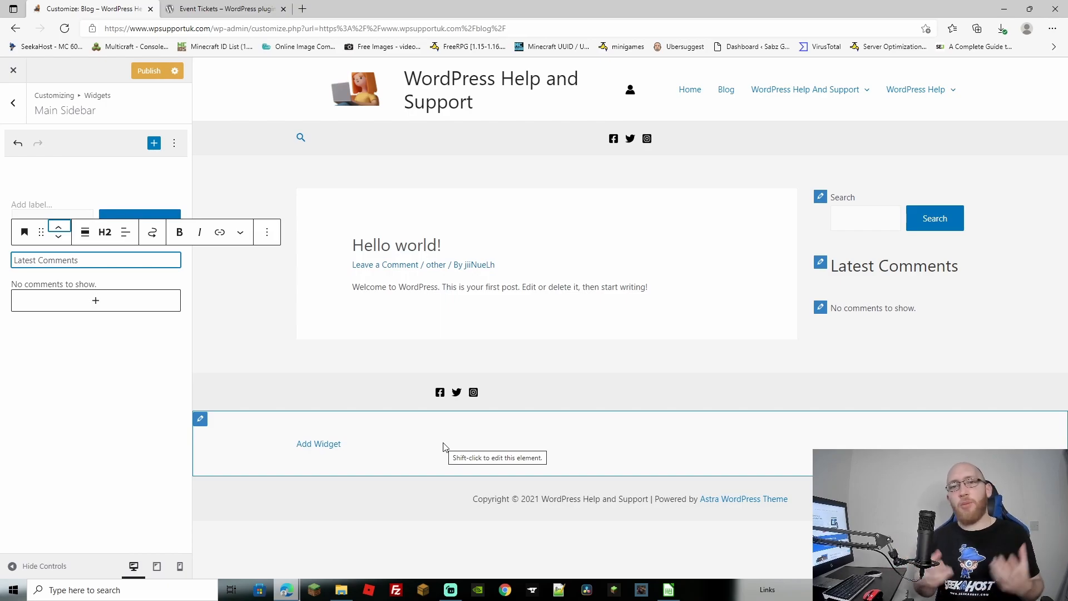
- Add a Categories block below the latest comments block in the Main Sidebar
left_click(92, 303)
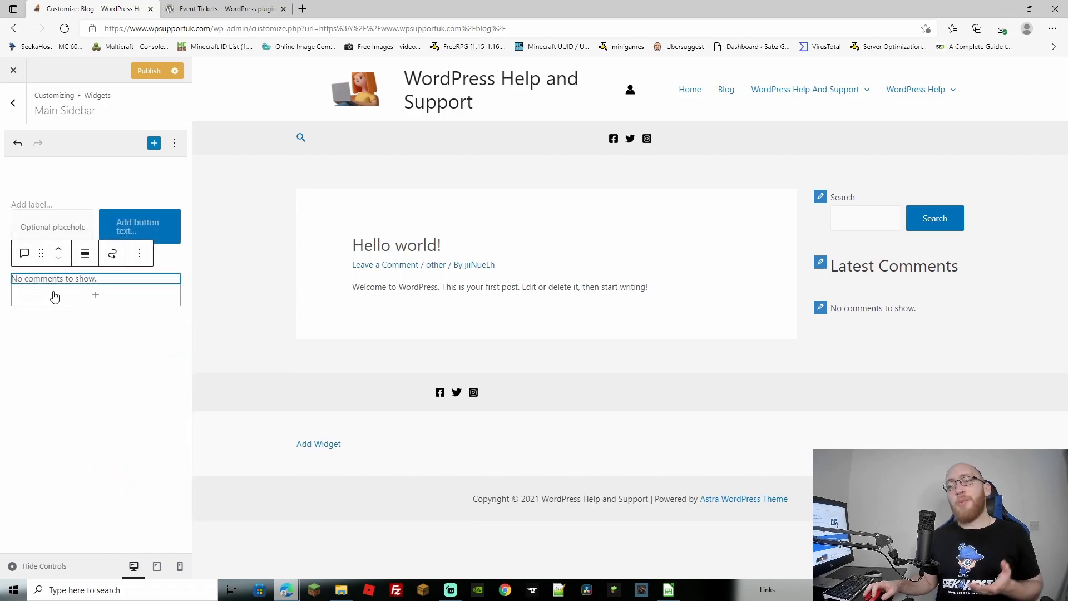
left_click(84, 304)
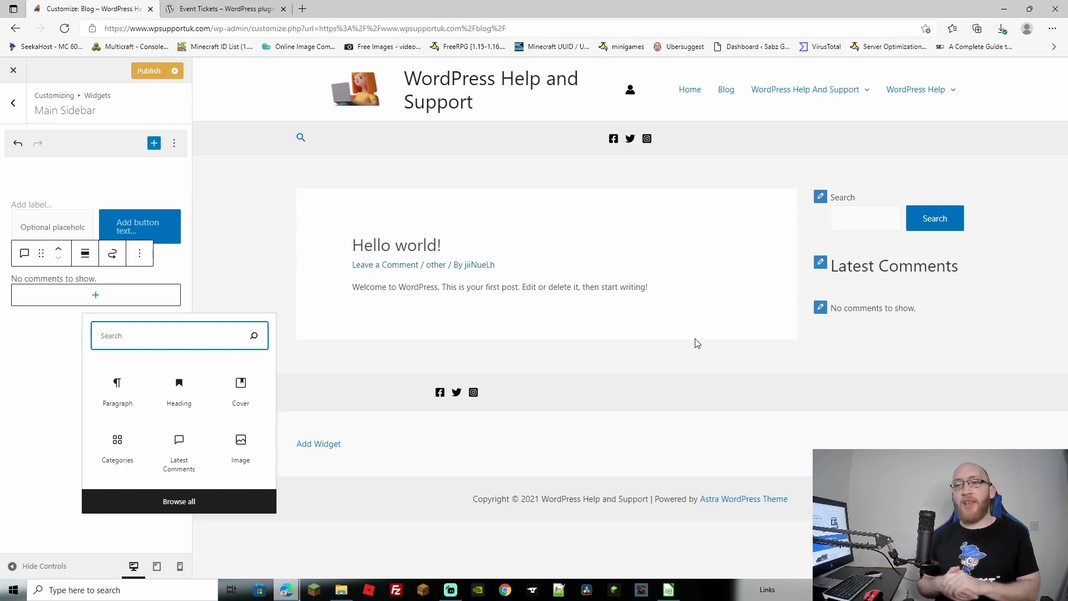
type("cate")
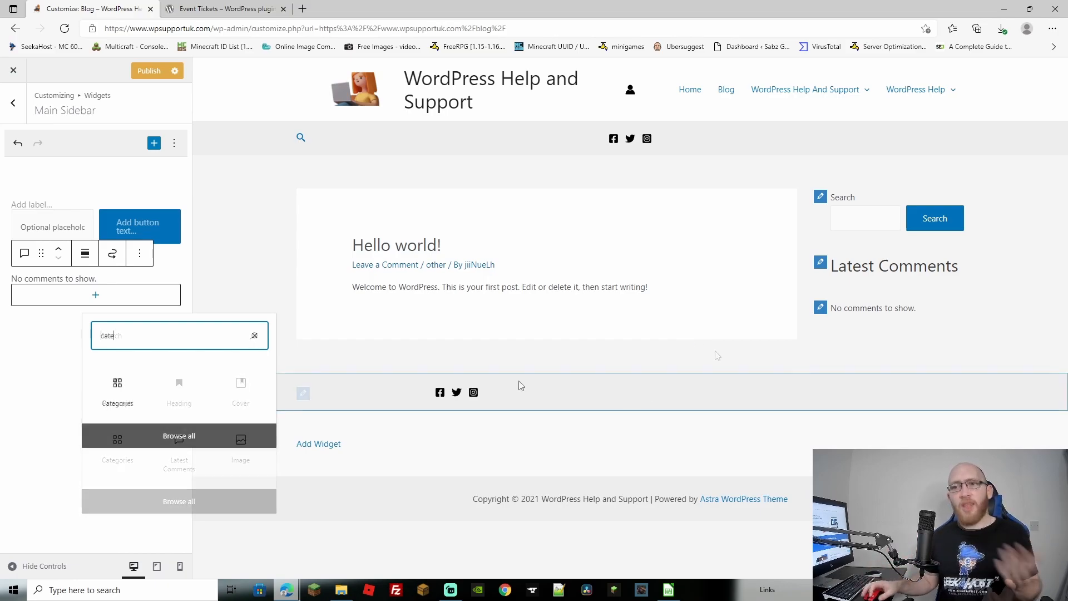
left_click(117, 391)
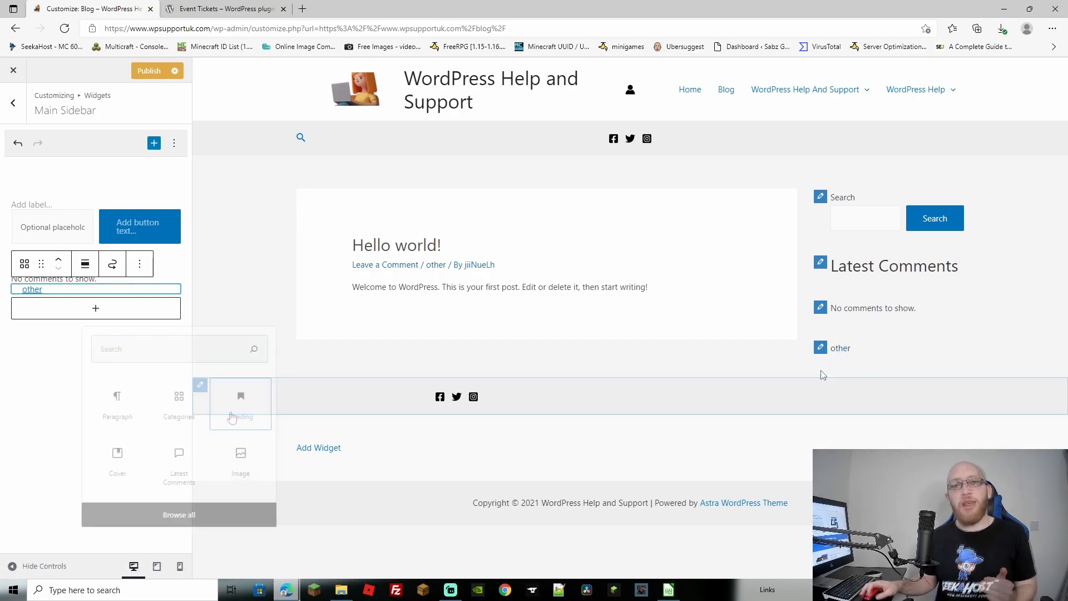
- Add a heading block reading "Categories" and move it above the category list
left_click(234, 410)
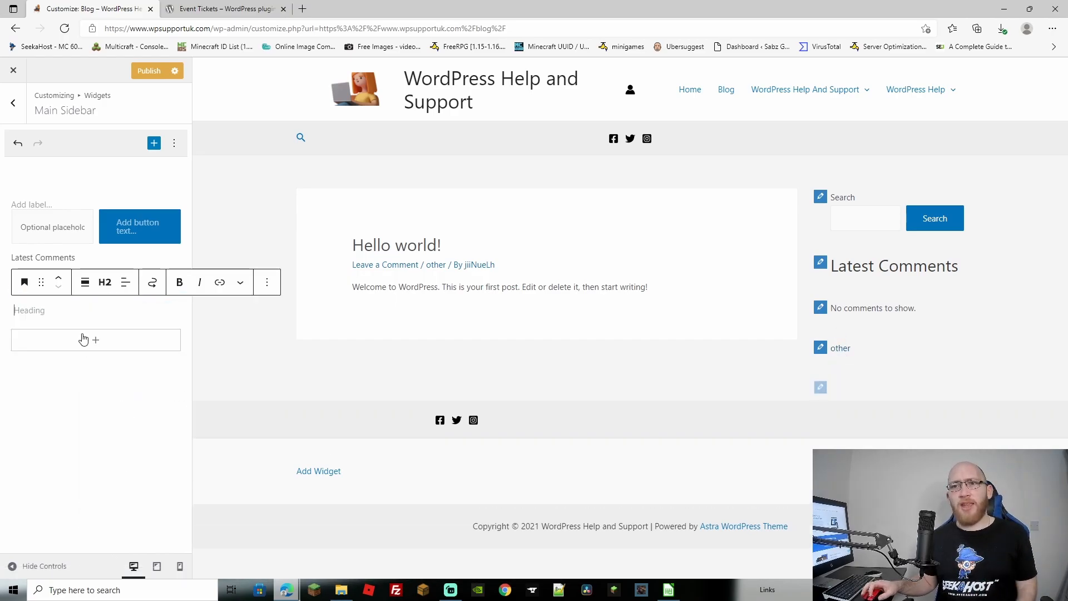
left_click(38, 313)
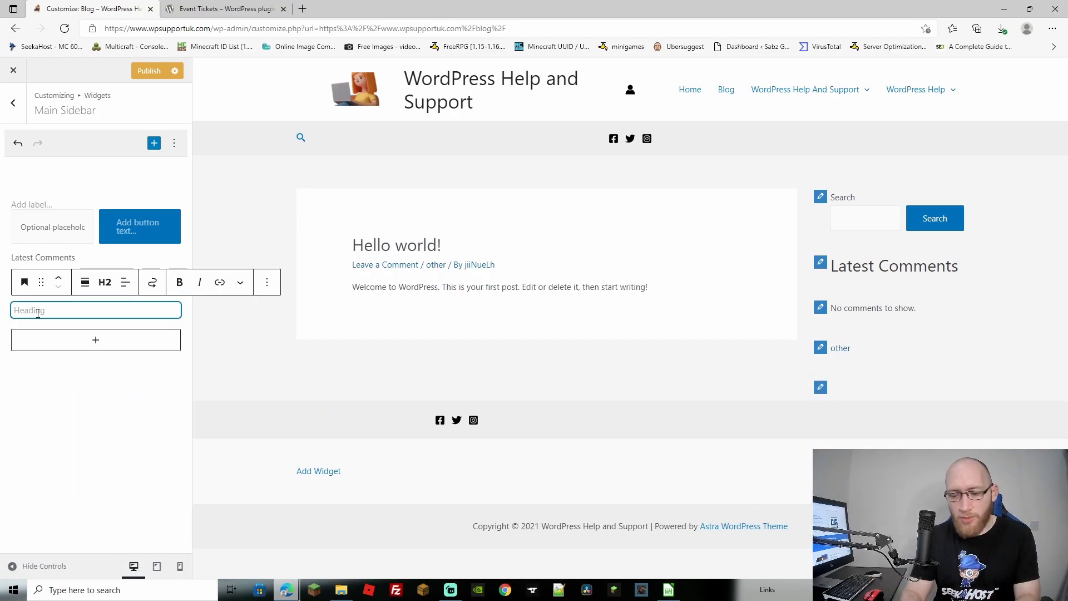
type("Categories")
left_click(65, 398)
left_click(55, 309)
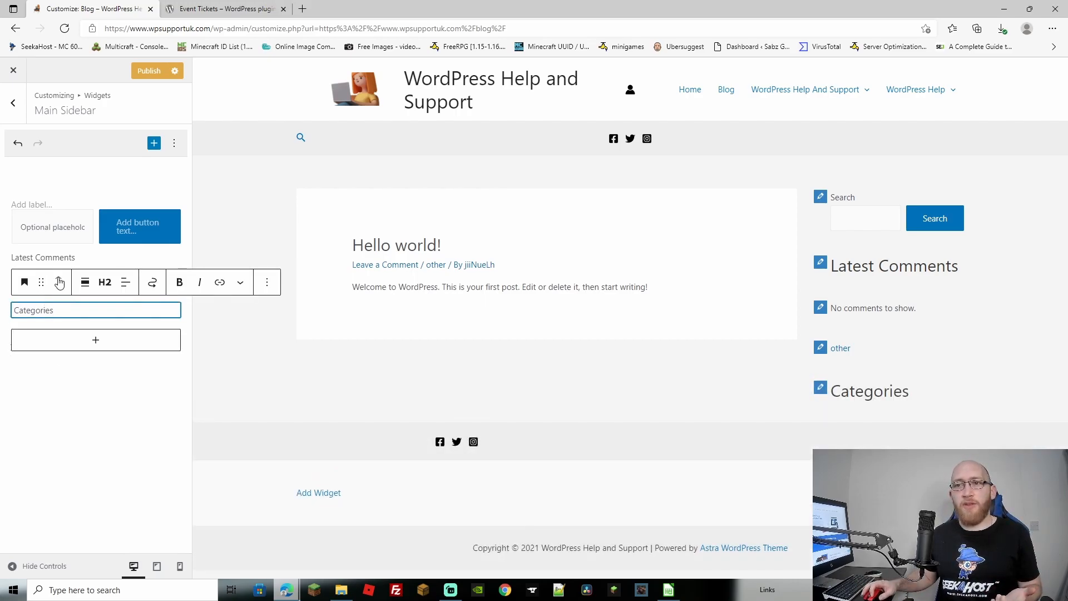
left_click(59, 281)
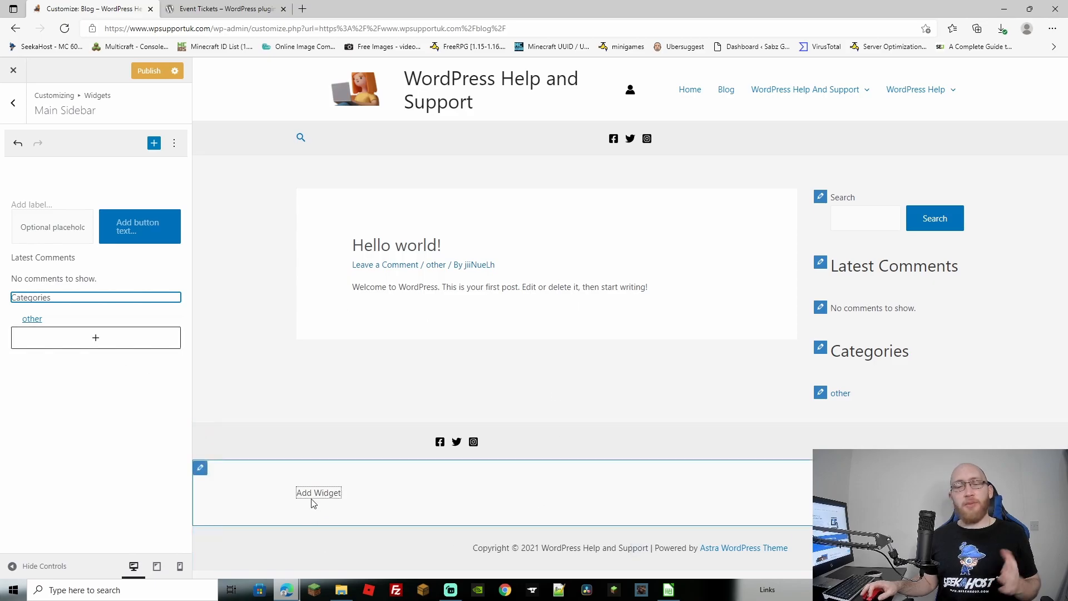
- Add an image block with the isometric landscape illustration to the Footer Builder Widget 3 area and publish the changes
left_click(428, 518)
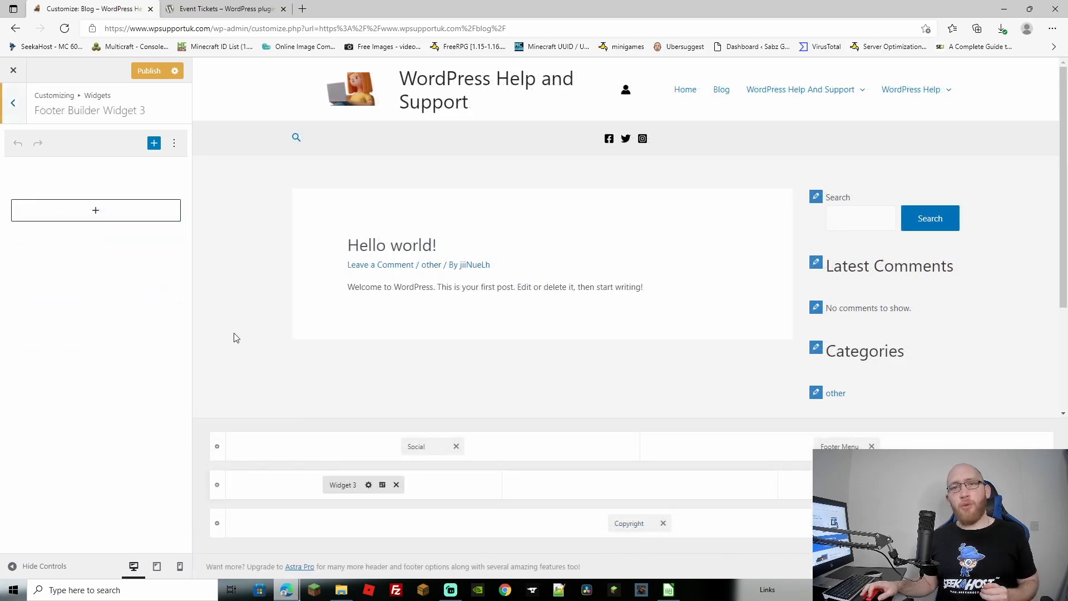
left_click(99, 212)
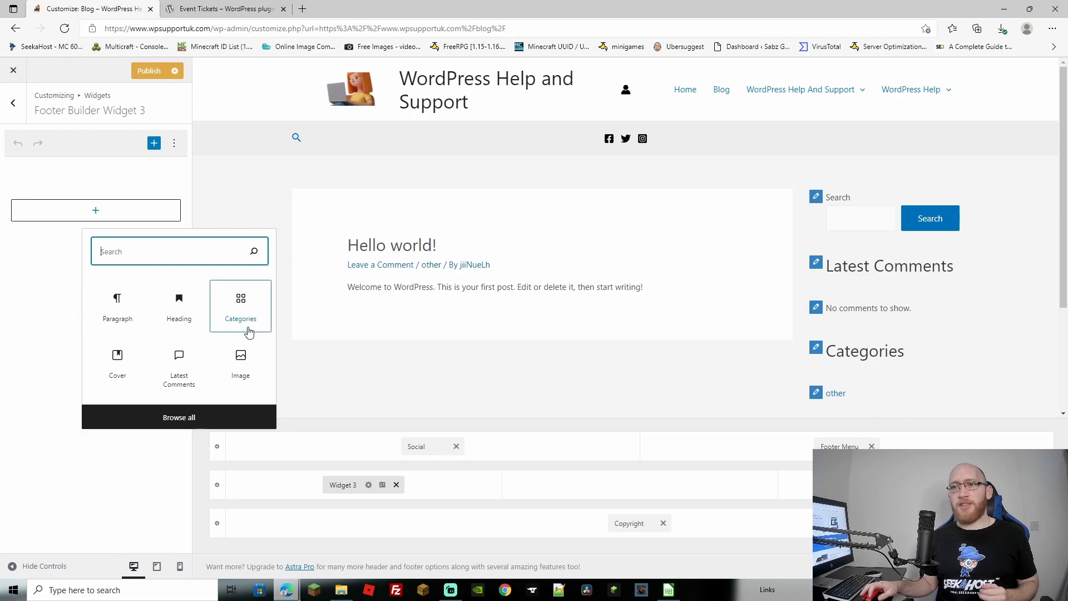
left_click(240, 362)
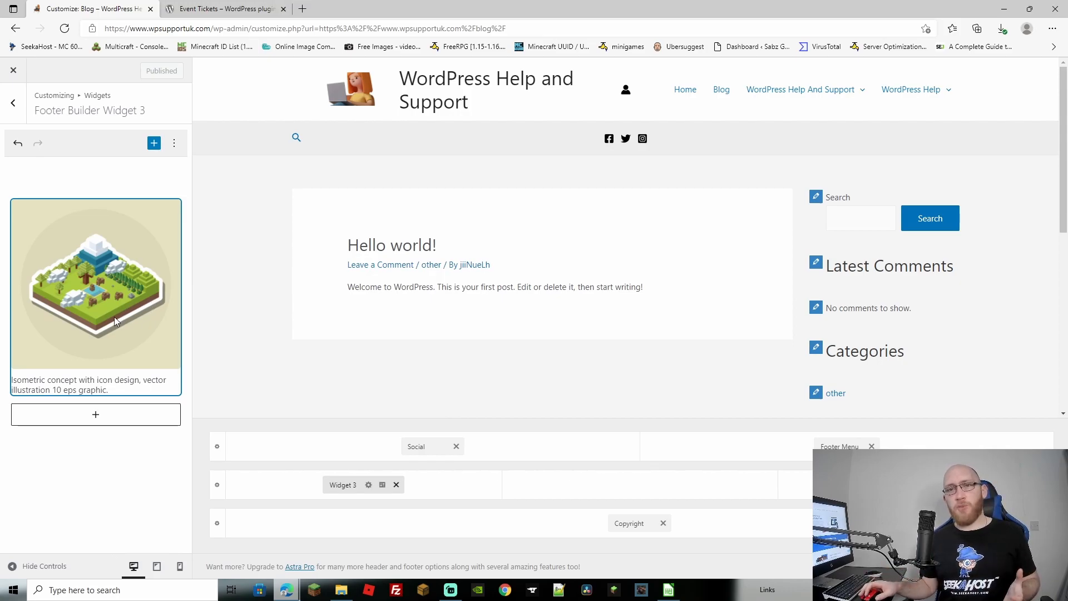
left_click(13, 102)
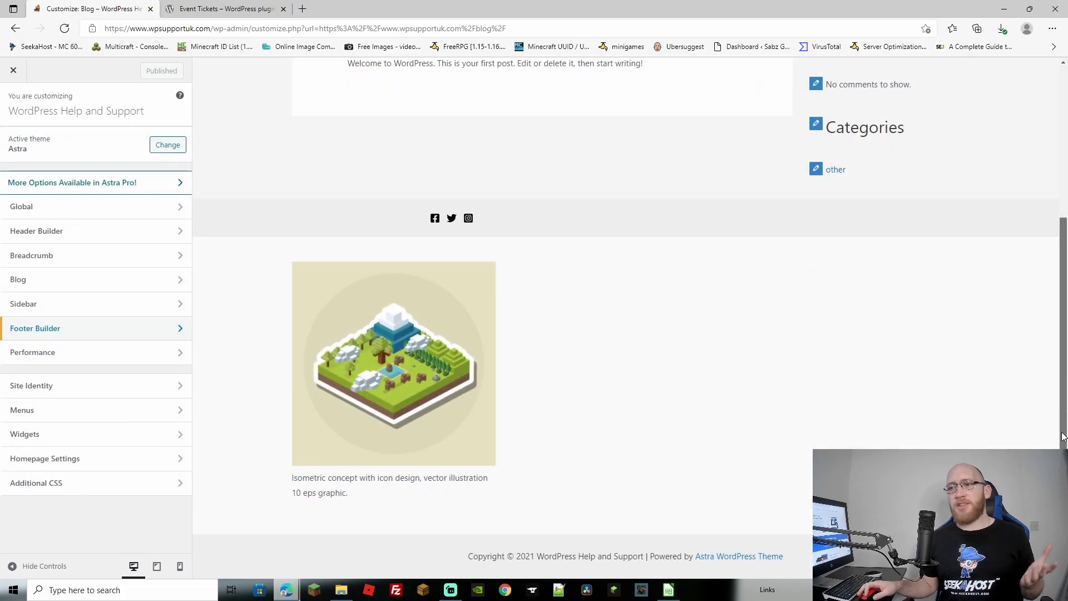
left_click_drag(1067, 377, 1062, 444)
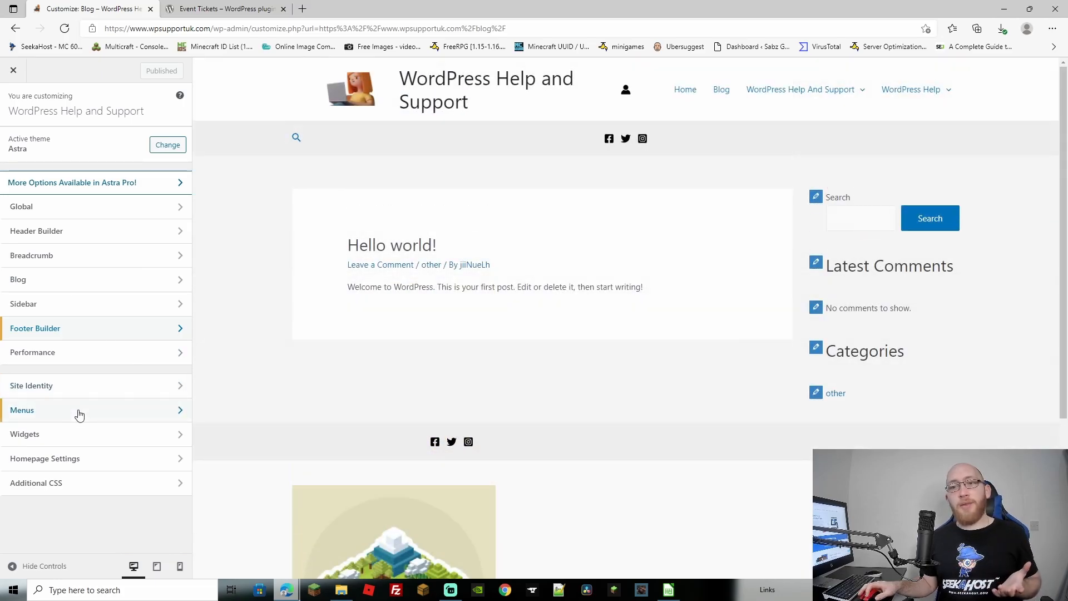
- Add a Navigation Menu block below the category list in the Main Sidebar widget area
left_click(71, 436)
left_click(106, 210)
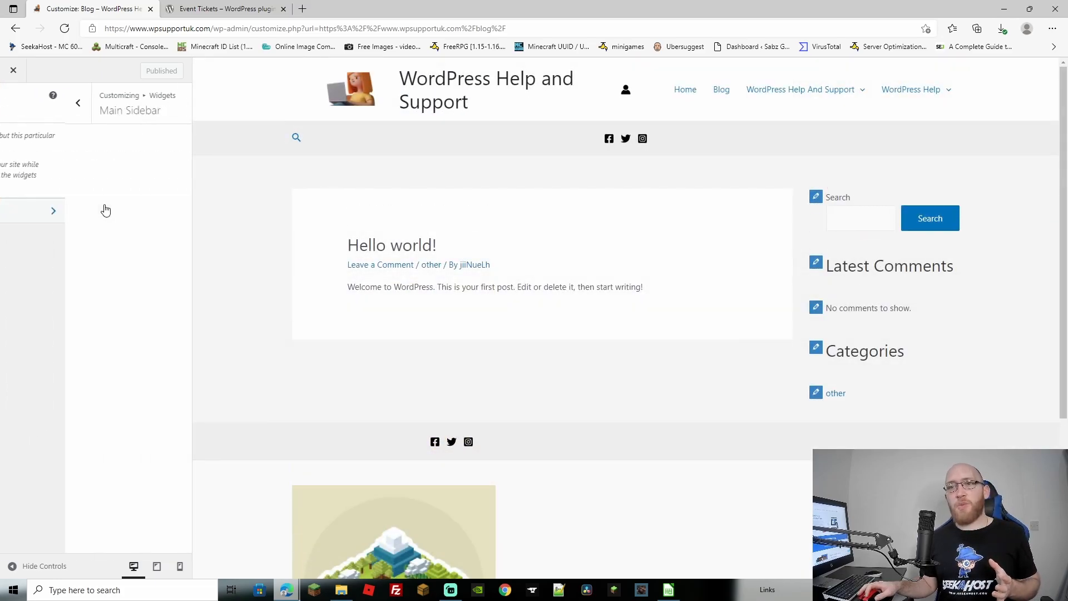
left_click(122, 341)
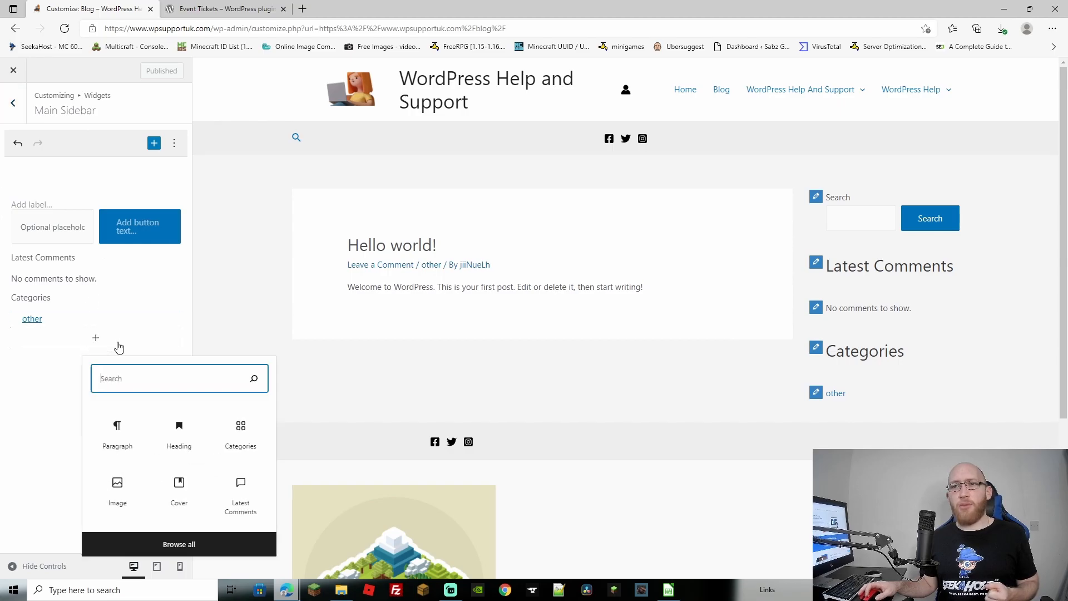
type("menu")
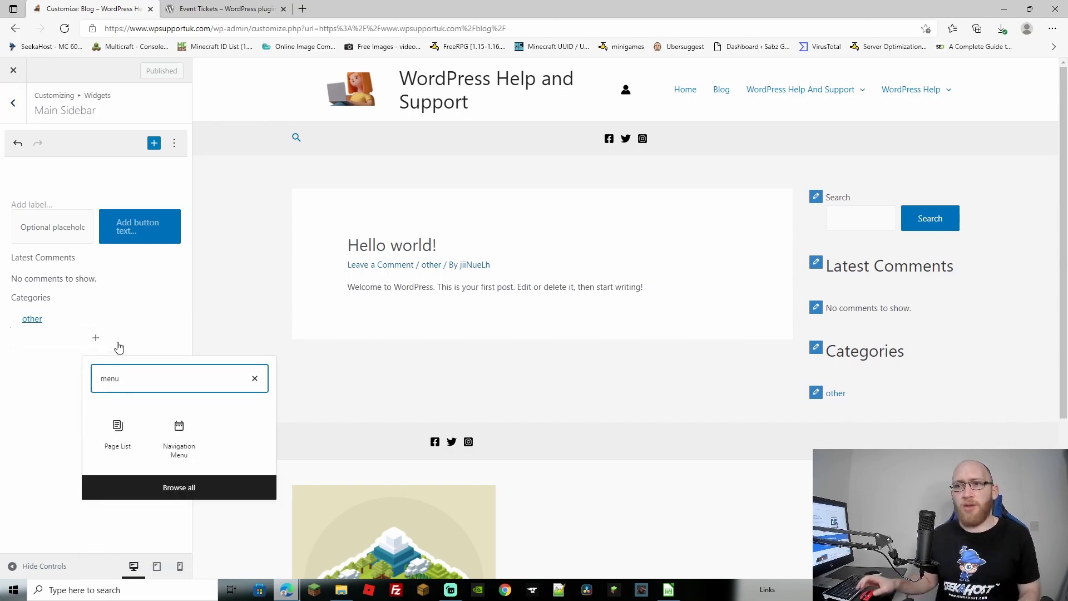
left_click(188, 447)
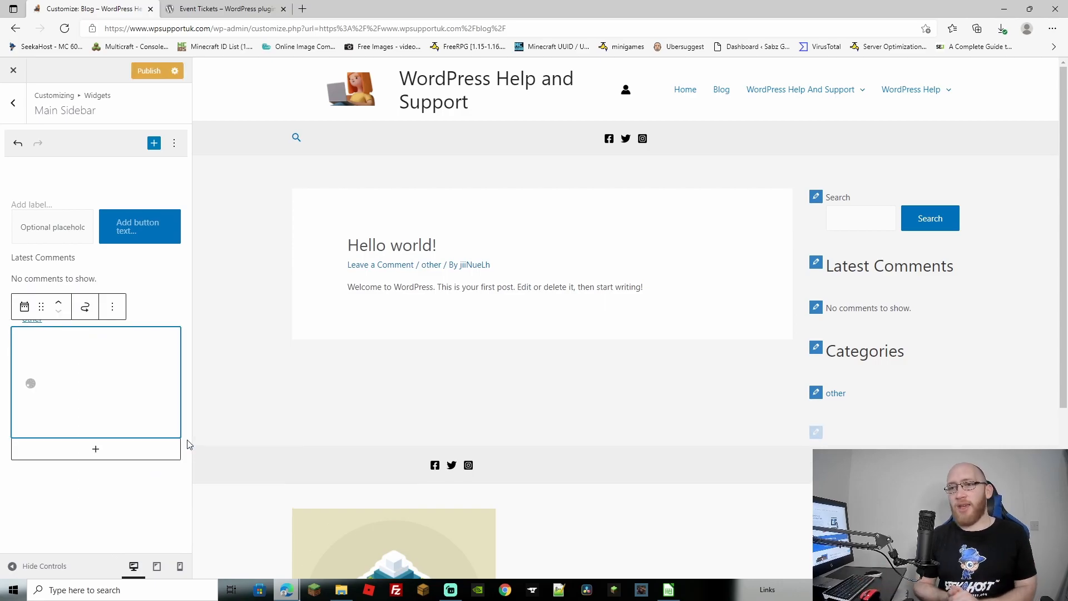
- Title the Navigation Menu widget "Menu" and select menu2 as its menu
left_click(65, 383)
type("Menu")
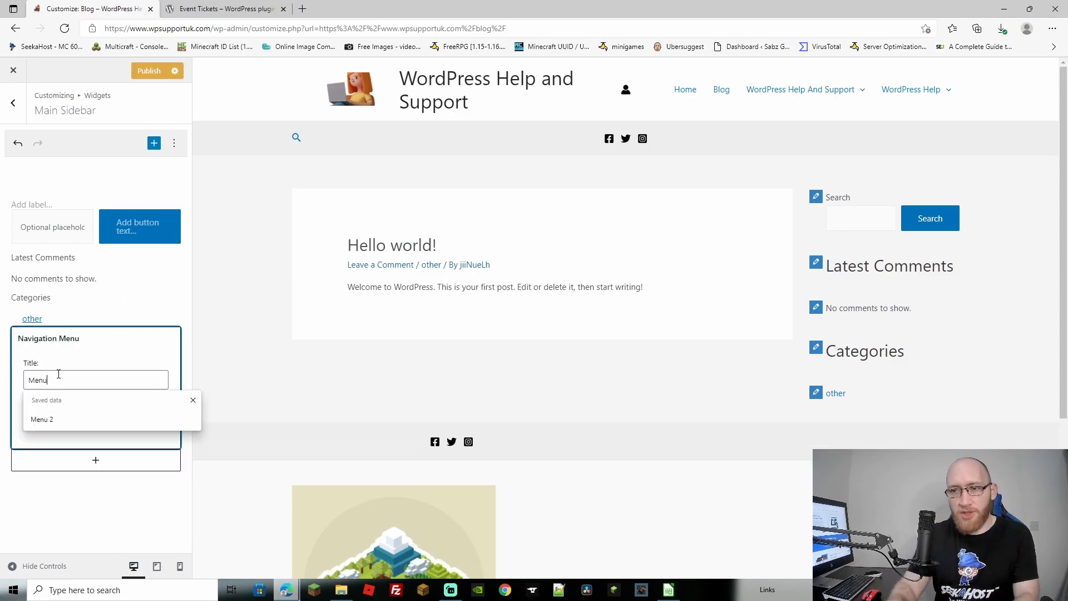
left_click(149, 331)
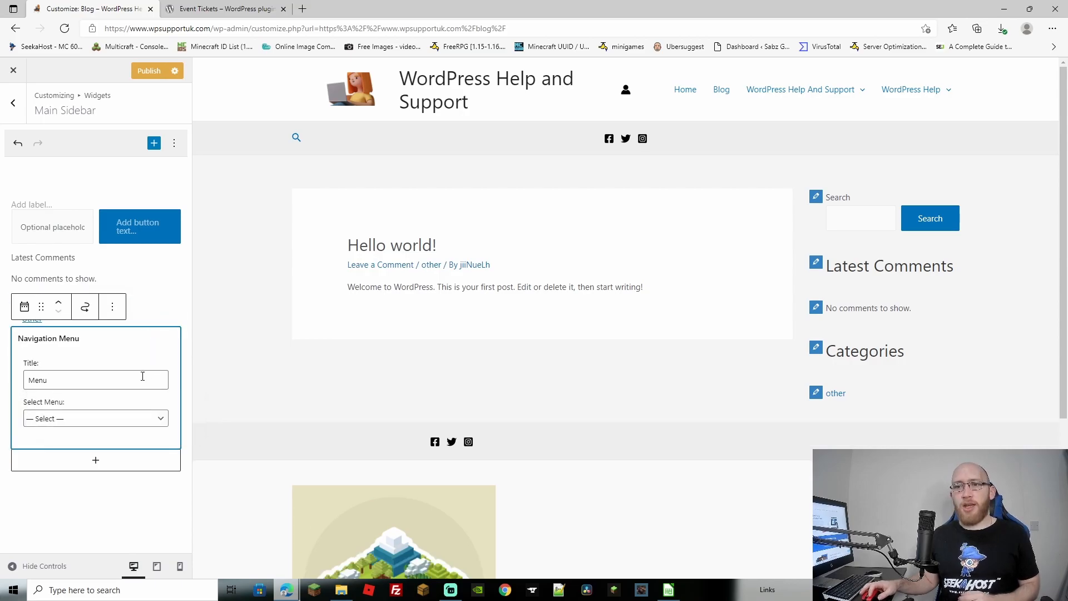
left_click(102, 420)
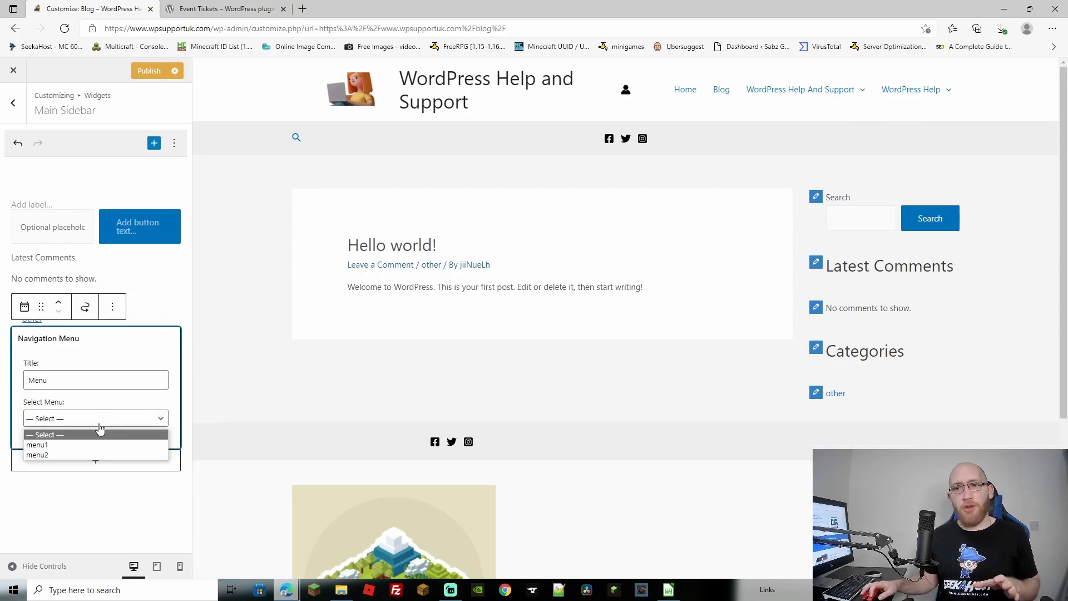
left_click(85, 453)
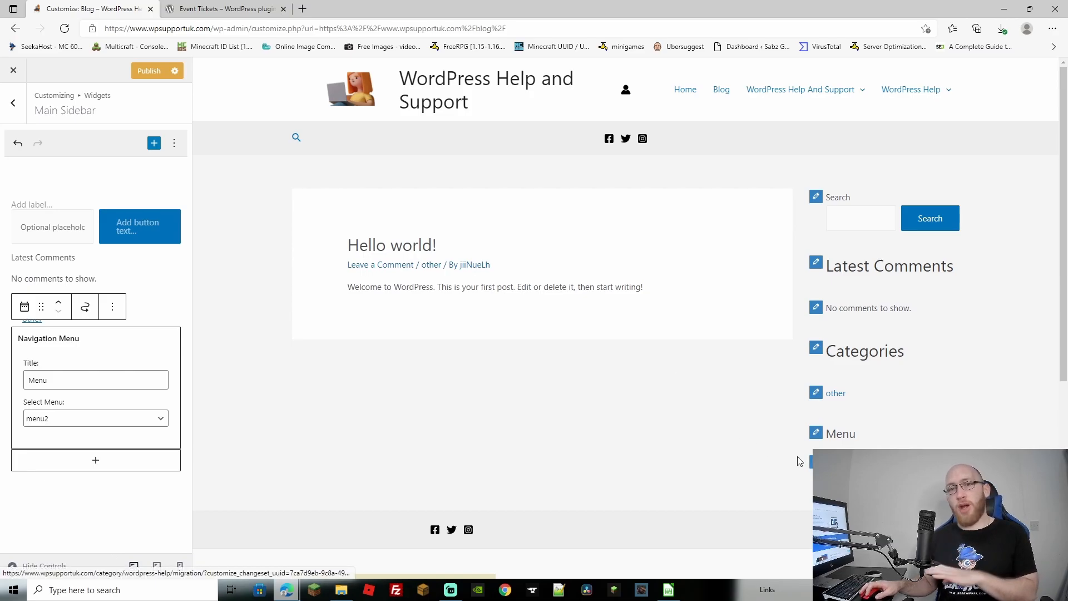
- Try menu1 in the Navigation Menu widget and inspect its links in the site preview
left_click(153, 418)
left_click(84, 445)
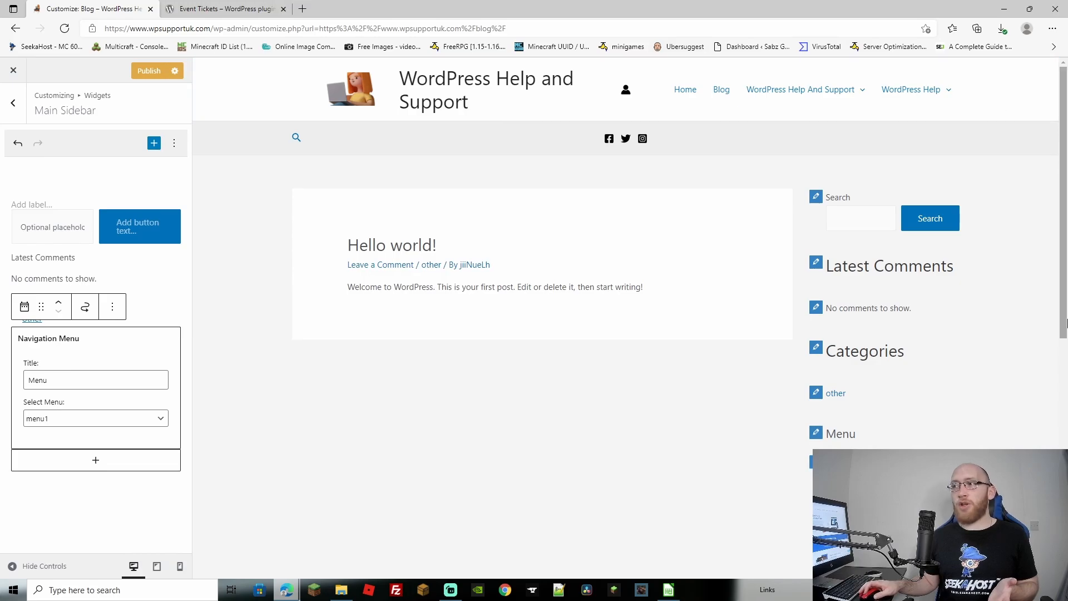
scroll(1064, 324, "down", 3)
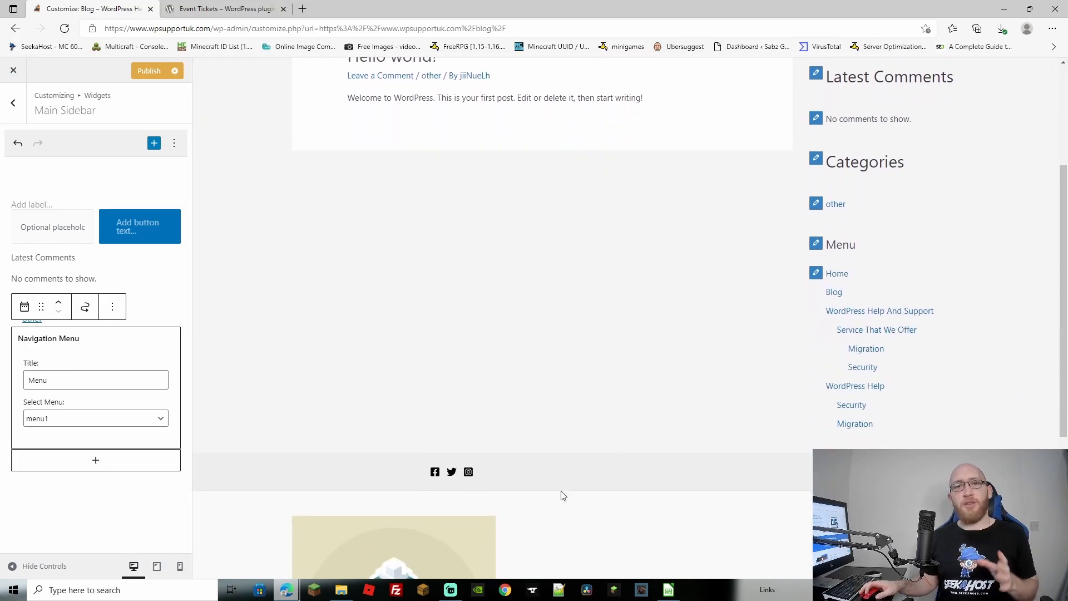
- Set the Navigation Menu widget back to menu2 and publish the changes
left_click(87, 423)
left_click(65, 453)
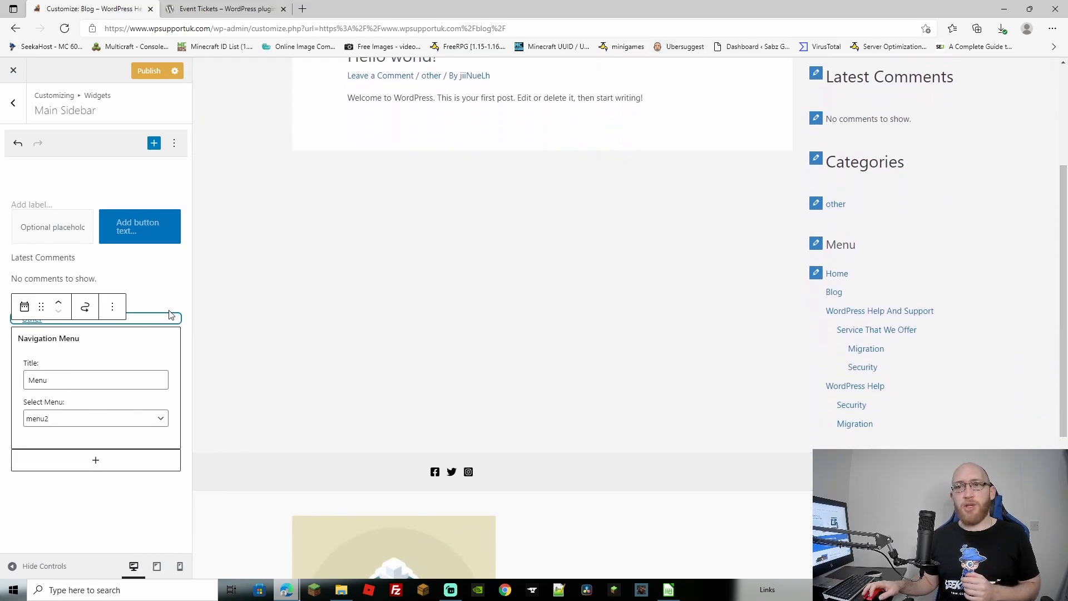
left_click(150, 72)
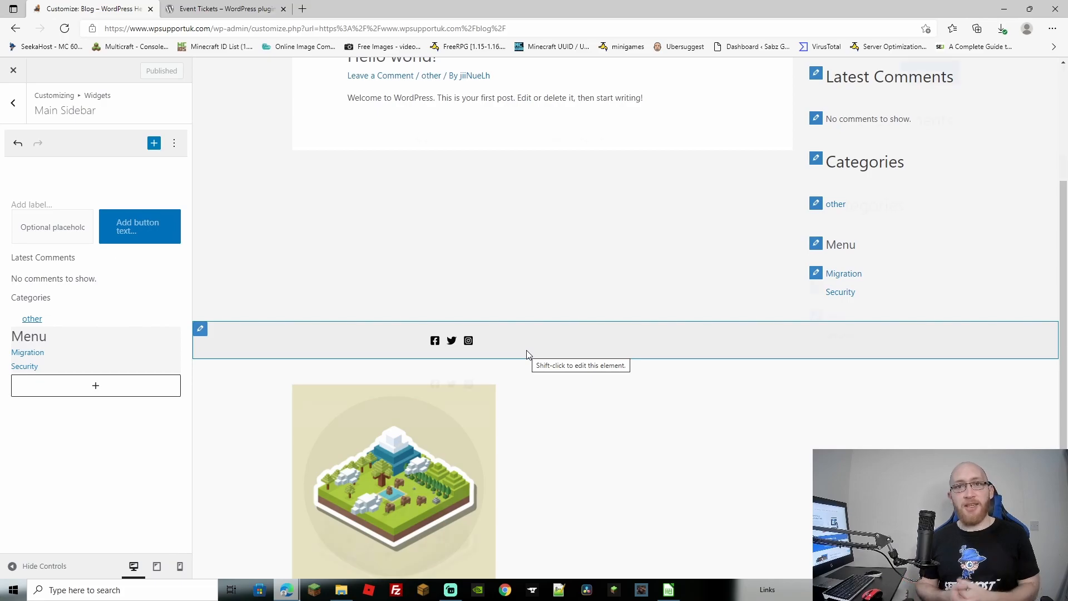
- Add a paragraph block reading "Menu Page One" below the navigation menu in the Main Sidebar
left_click(96, 389)
left_click(126, 269)
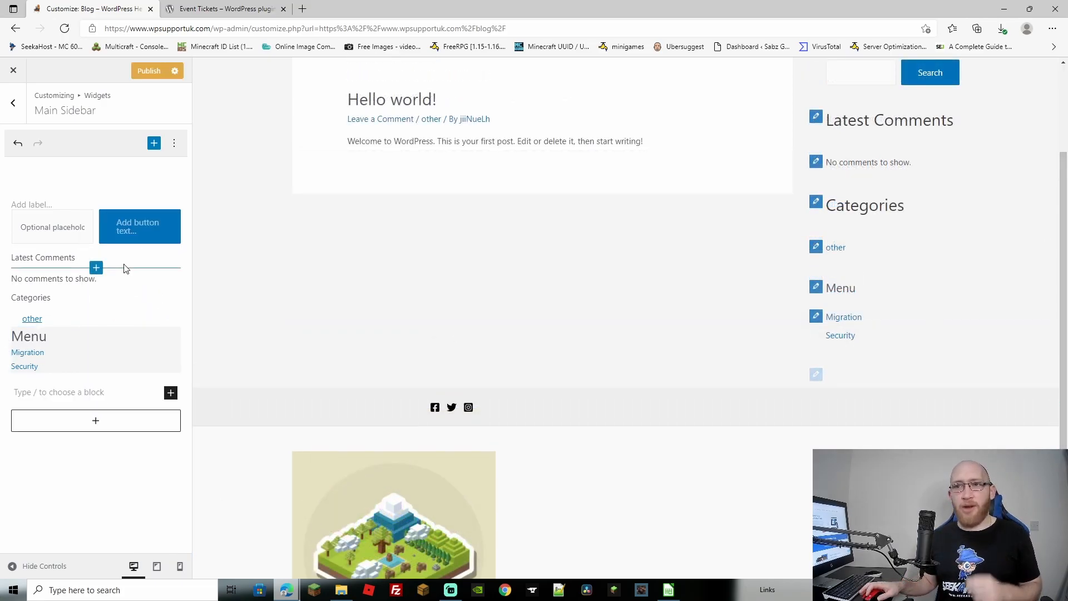
left_click(99, 394)
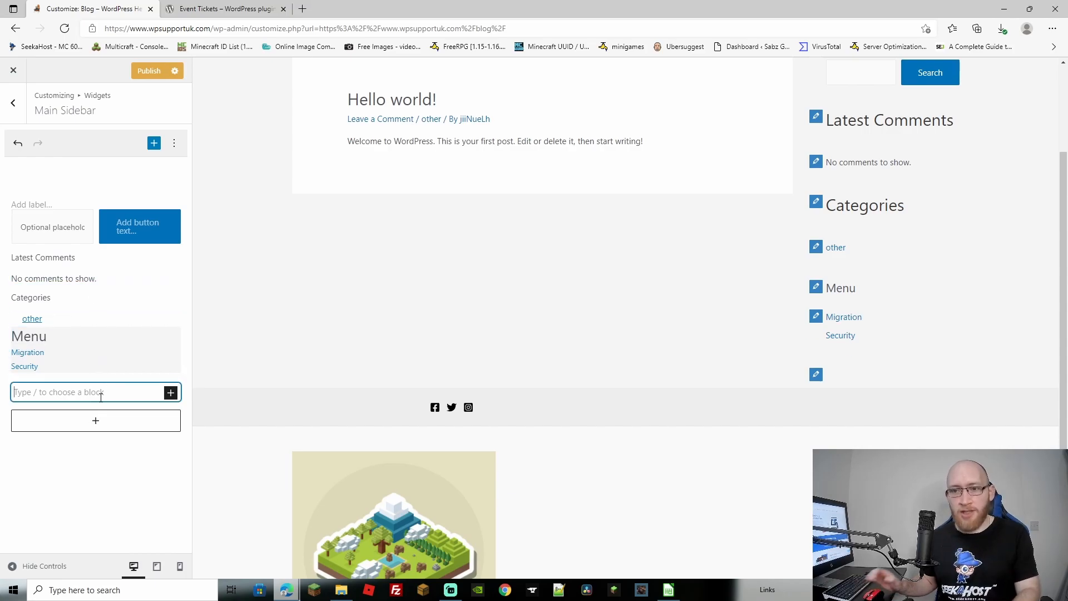
type("Menu Page One")
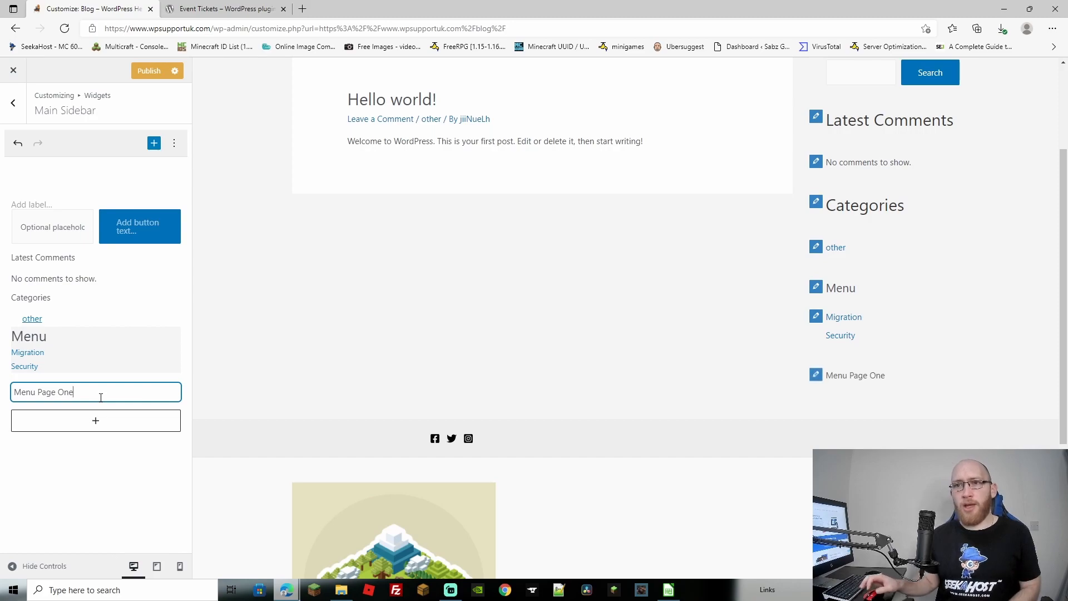
left_click(104, 487)
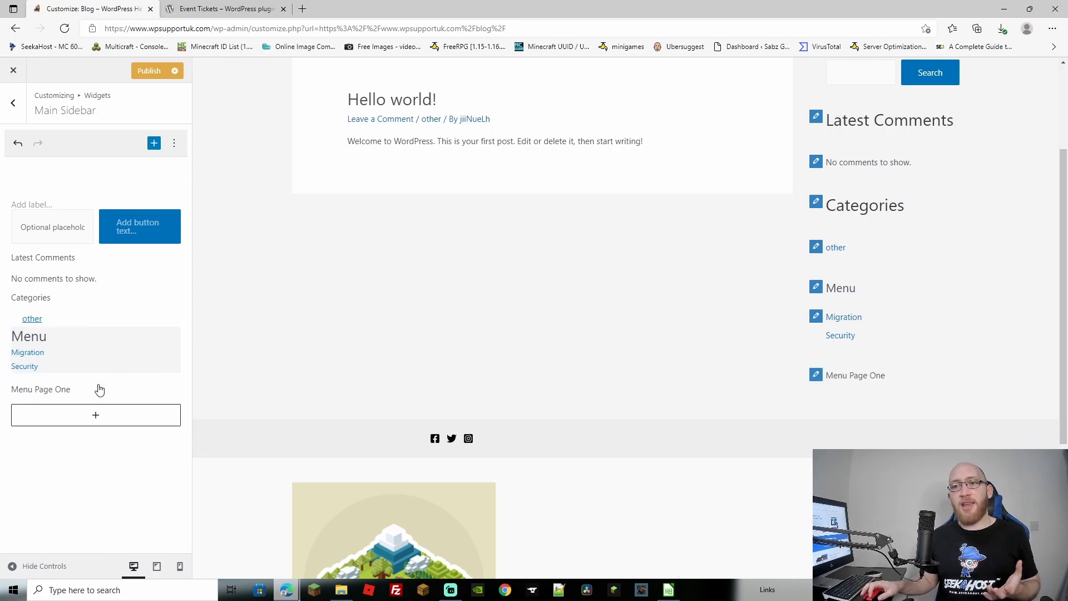
- Start a link on the "Menu Page One" text and copy the Event Tickets plugin page's URL from the other browser tab
left_click(32, 385)
left_click_drag(74, 392, 17, 396)
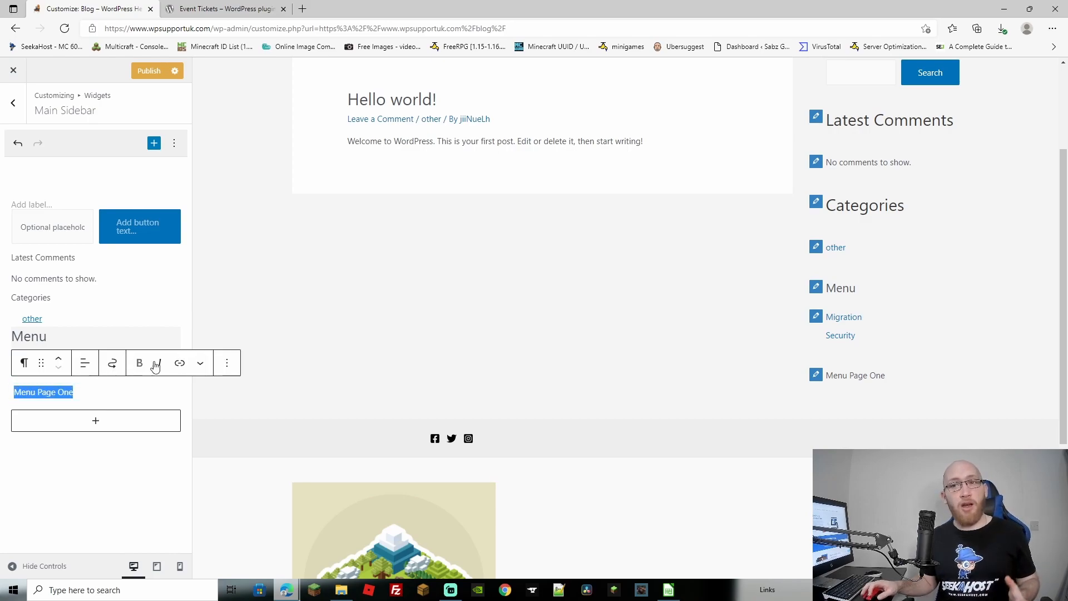
left_click(180, 368)
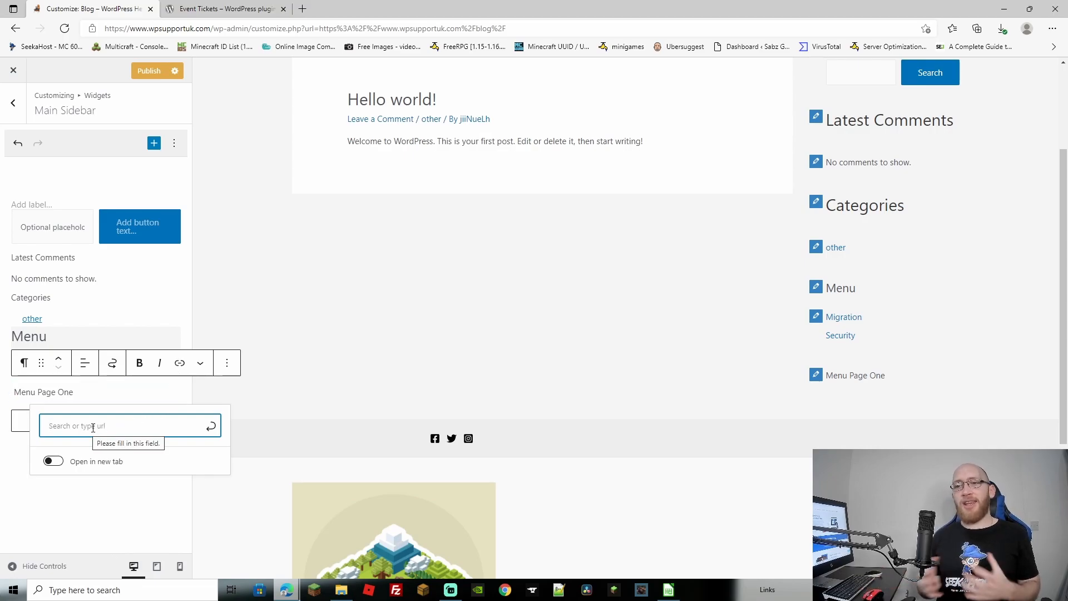
left_click(225, 8)
left_click(151, 28)
right_click(150, 28)
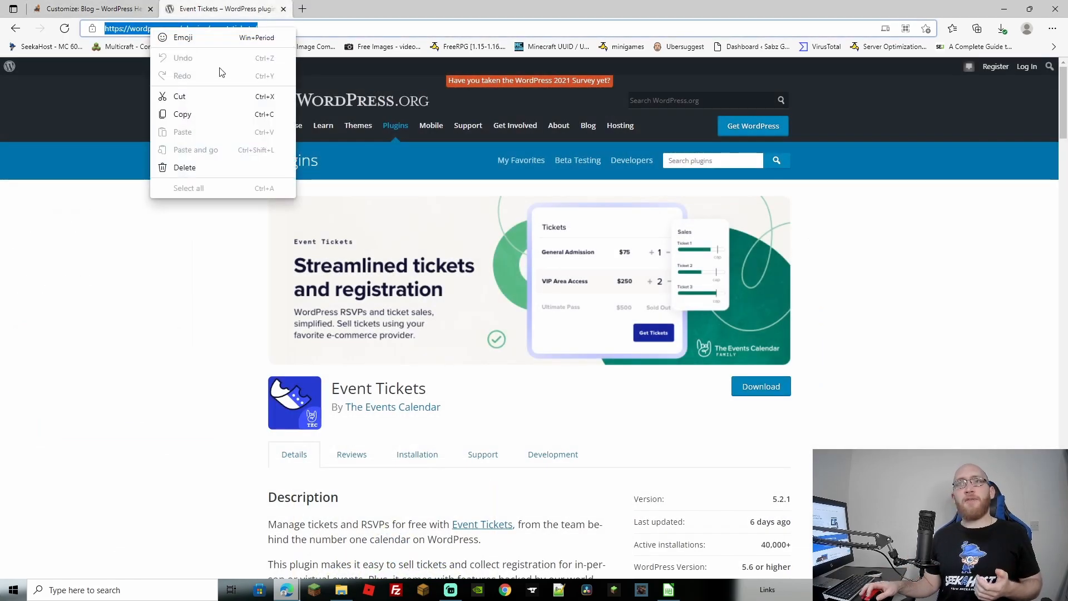
left_click(210, 112)
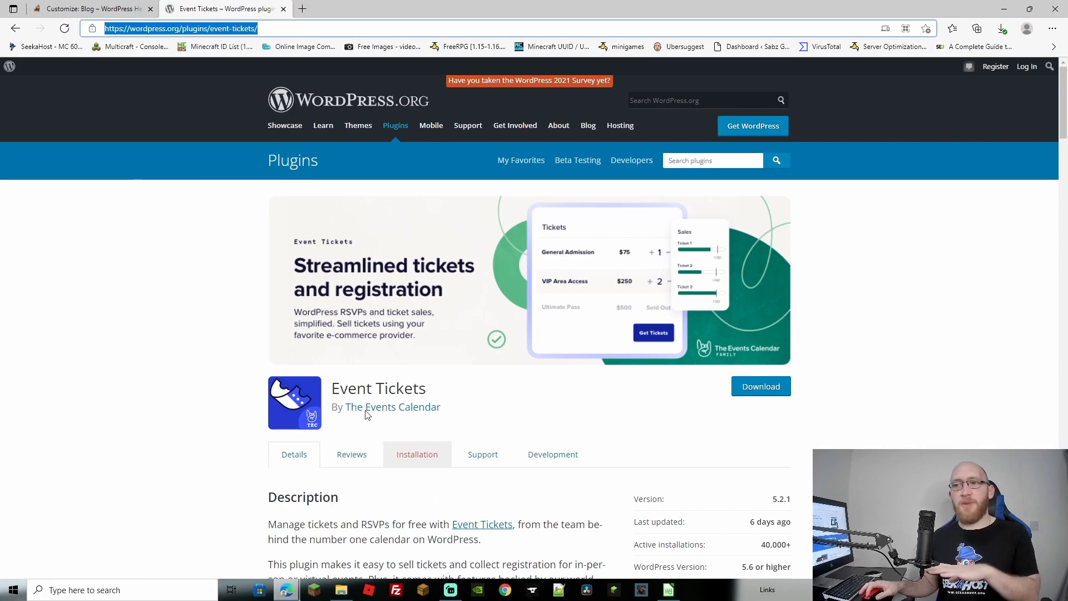
left_click(128, 9)
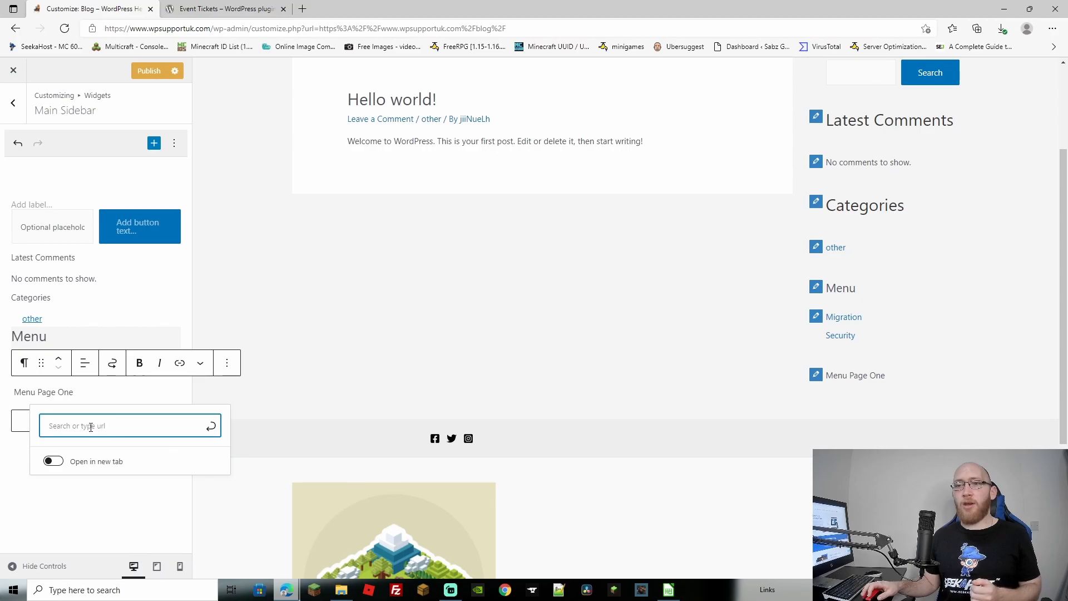
right_click(91, 425)
left_click(123, 242)
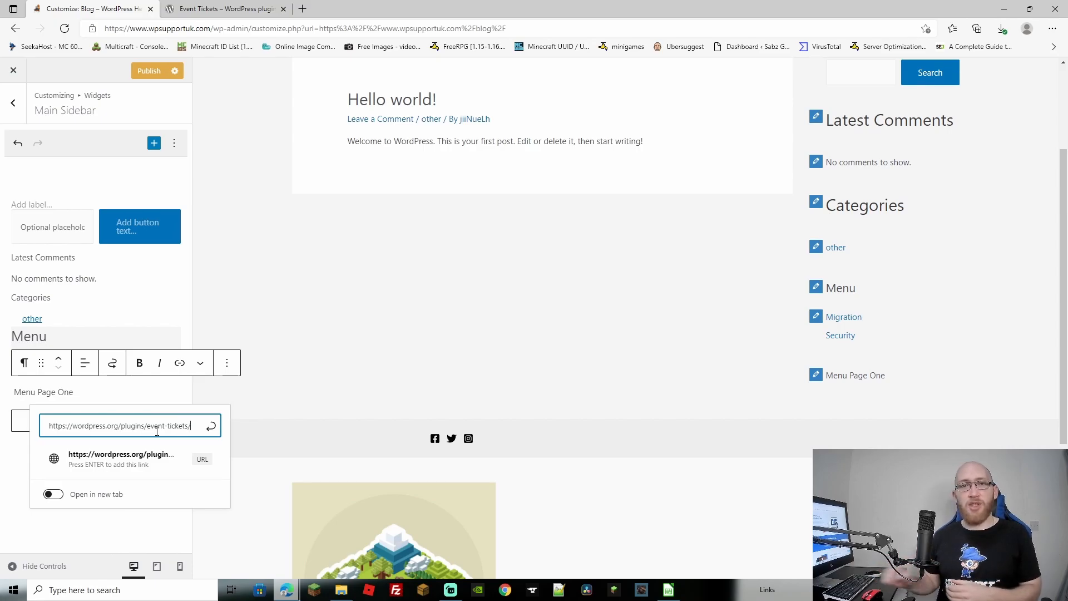
left_click(53, 495)
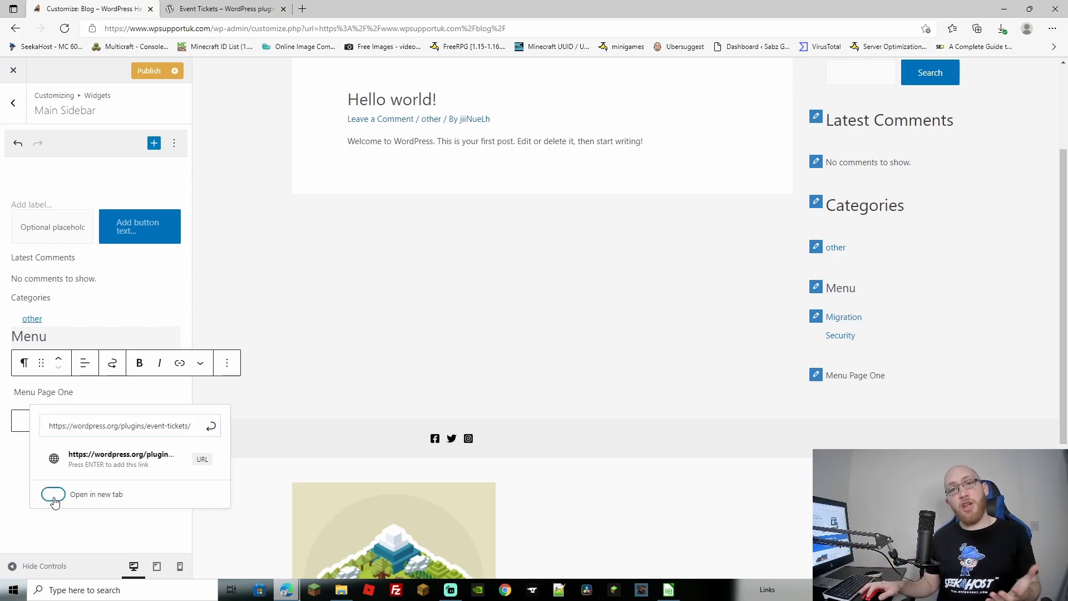
left_click(212, 426)
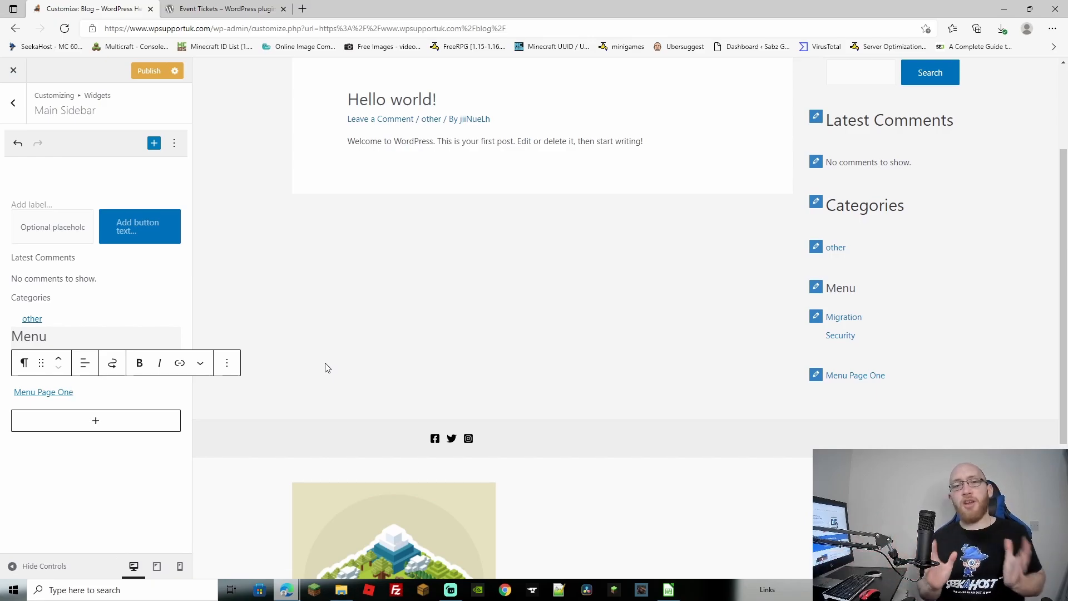
left_click(326, 365)
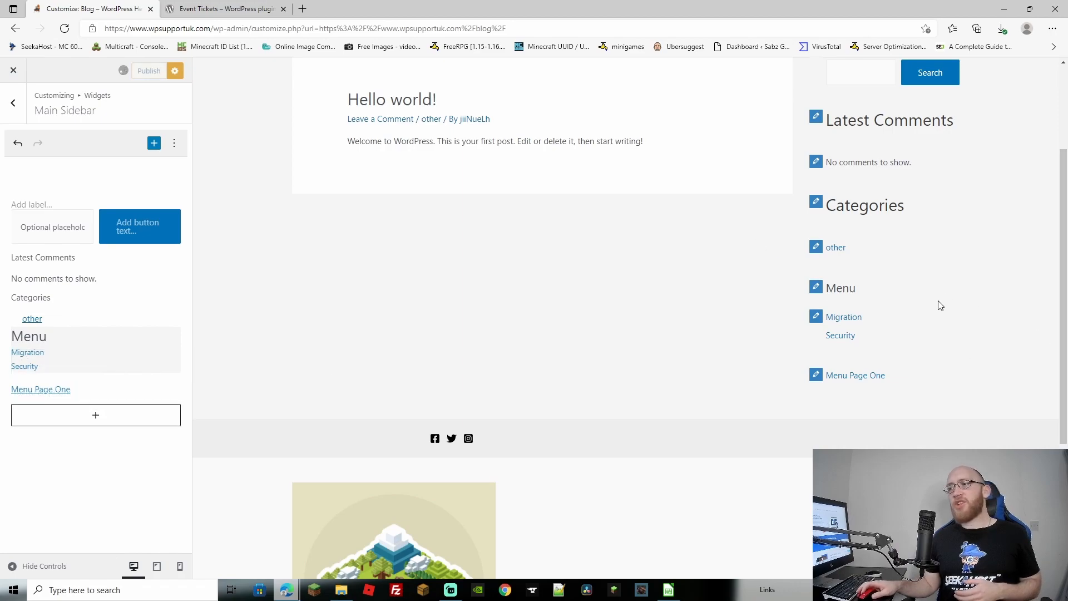